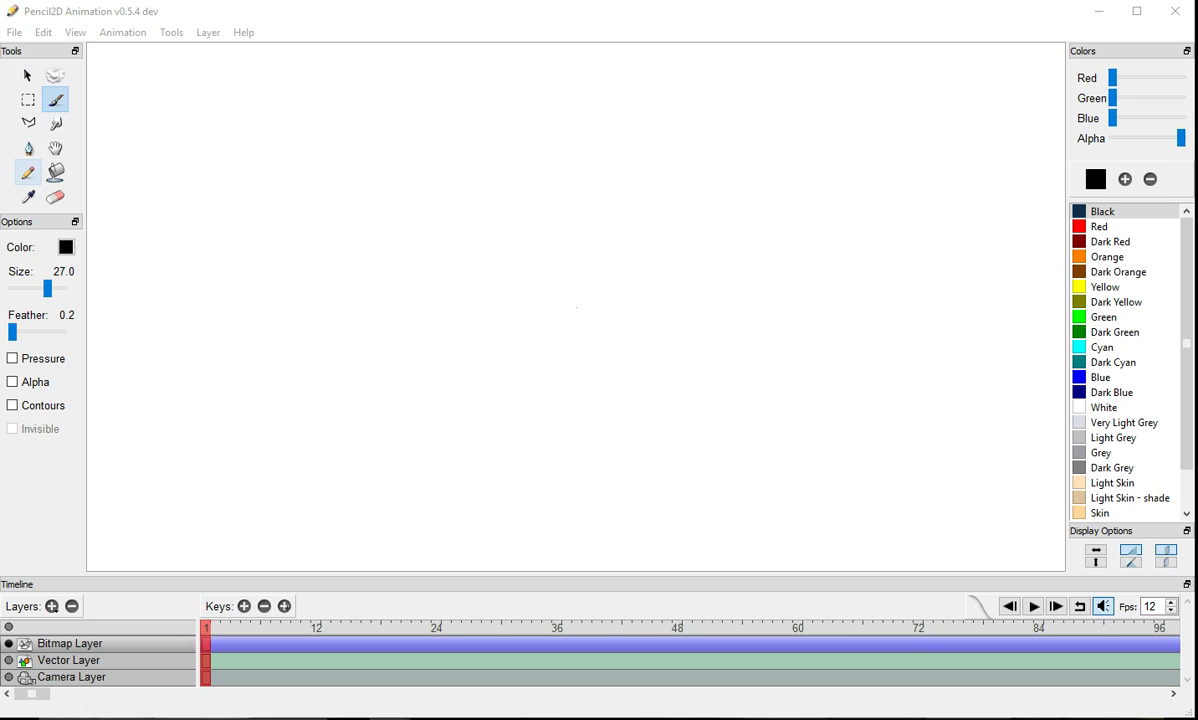
{"action": "left_click", "coordinate": [28, 172]}
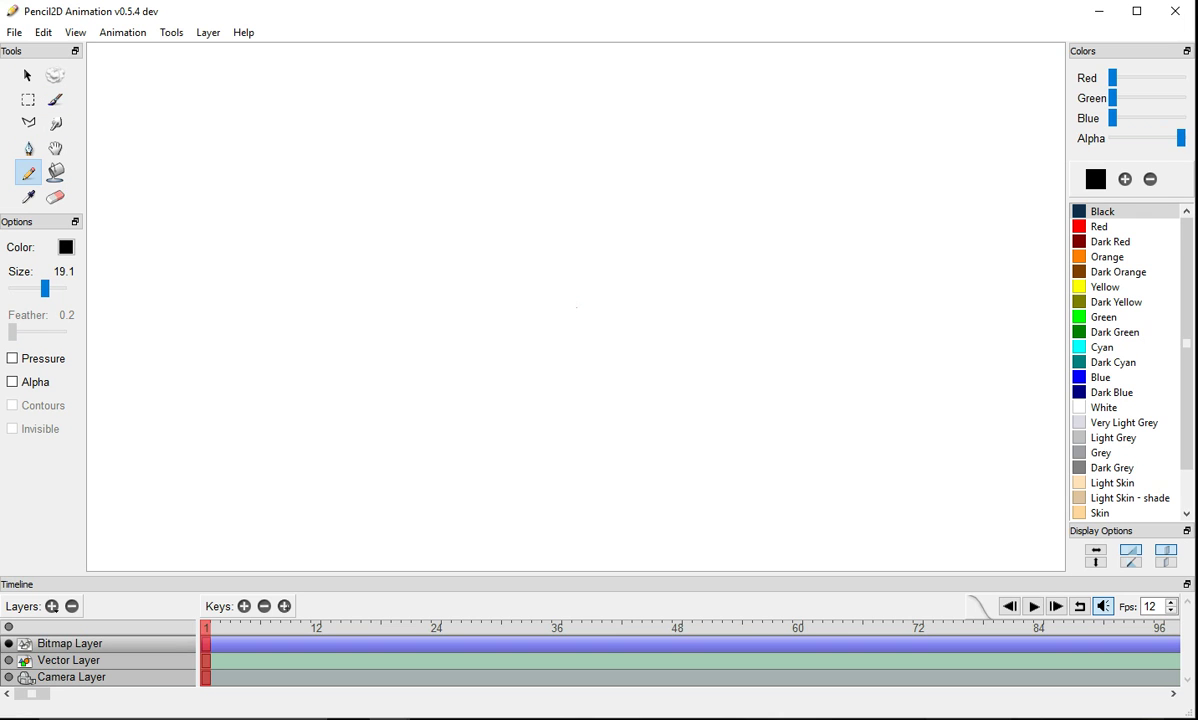
{"action": "left_click", "coordinate": [55, 197]}
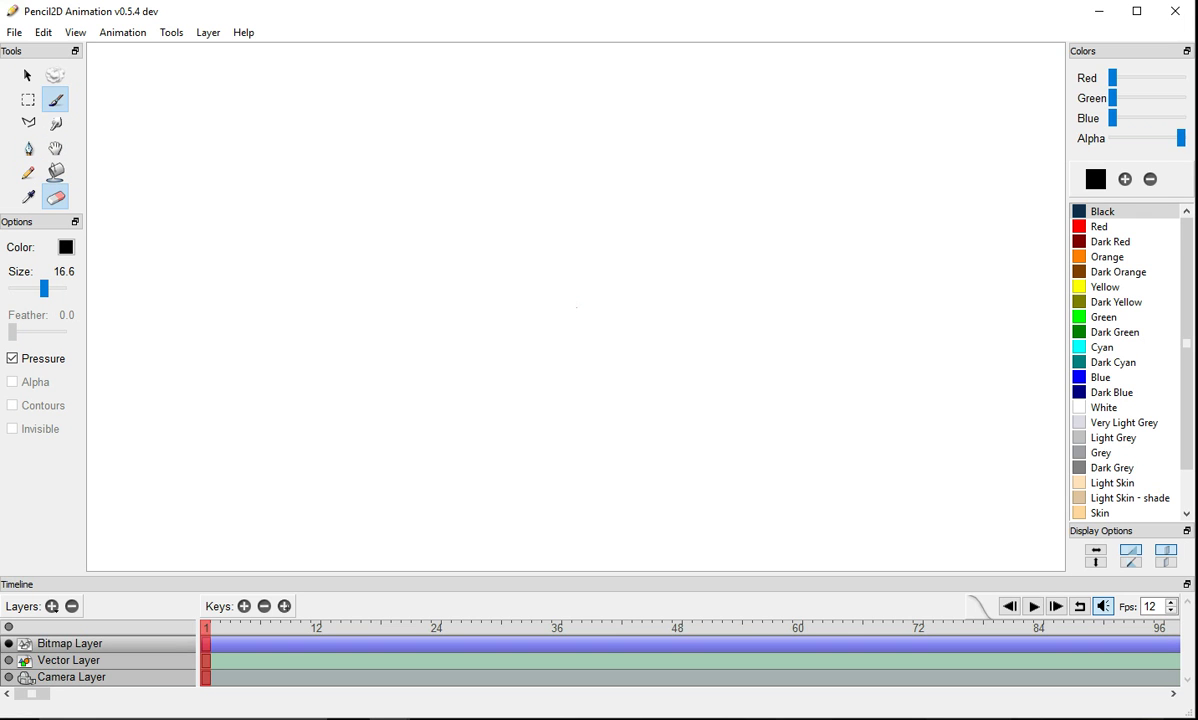
{"action": "left_click", "coordinate": [55, 99]}
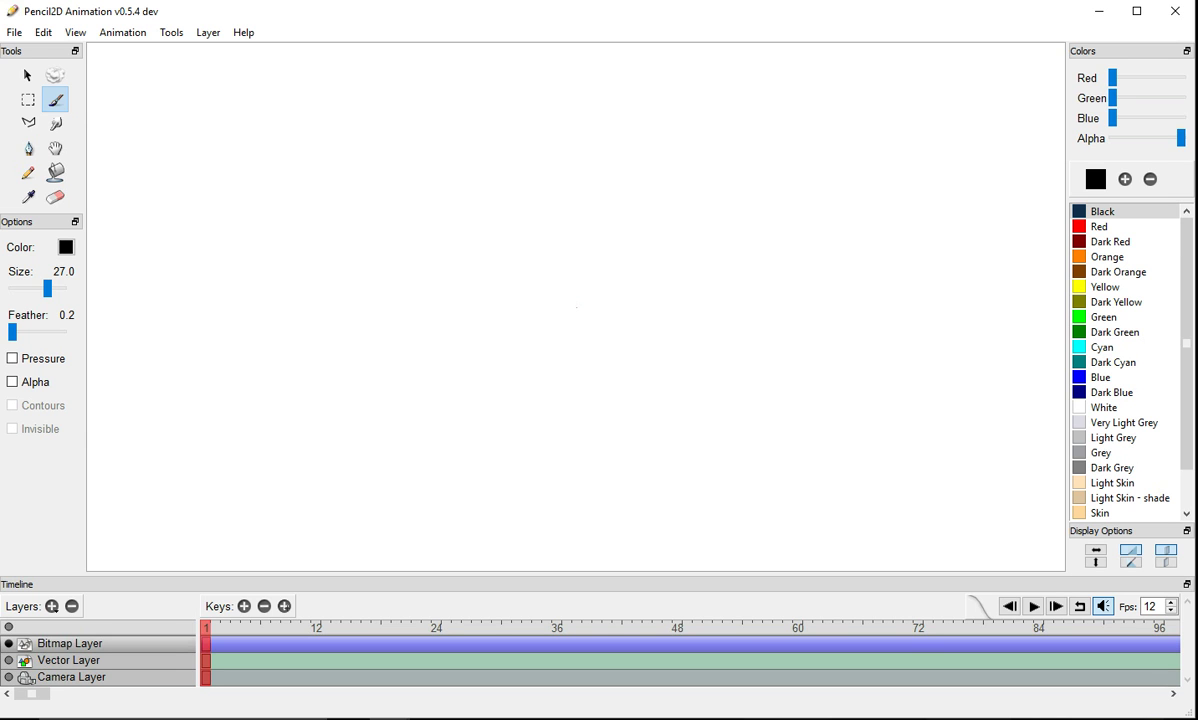
{"action": "left_click", "coordinate": [28, 172]}
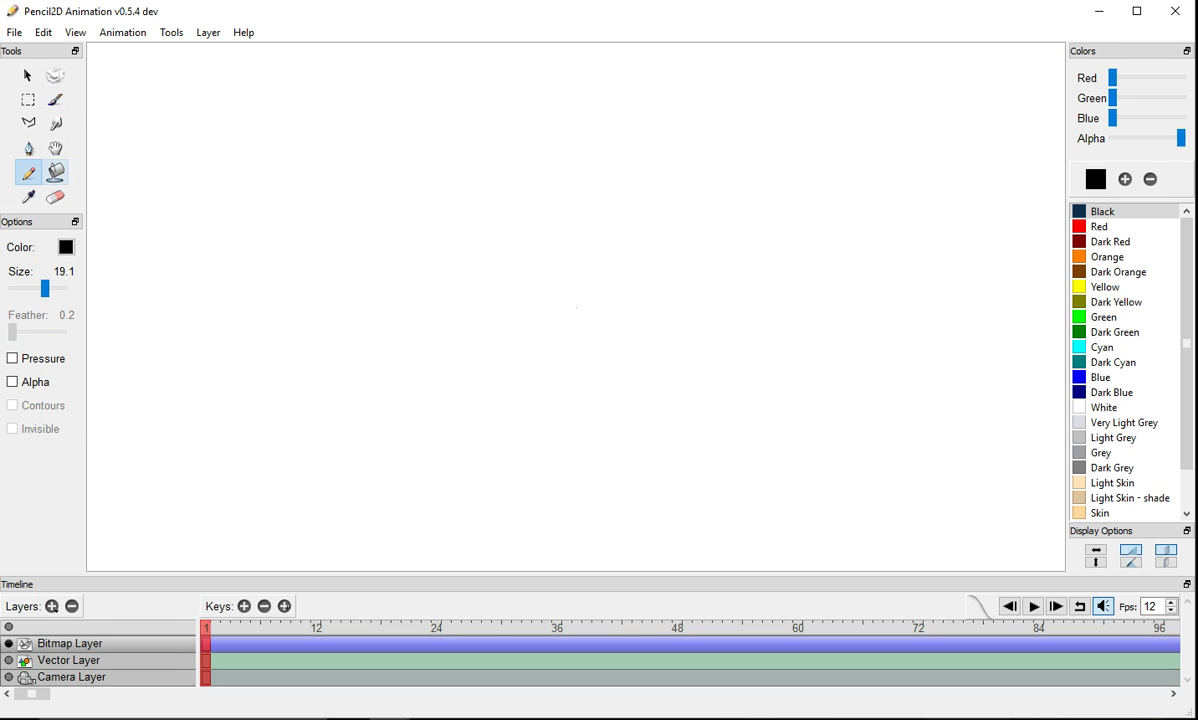
{"action": "key", "text": "e"}
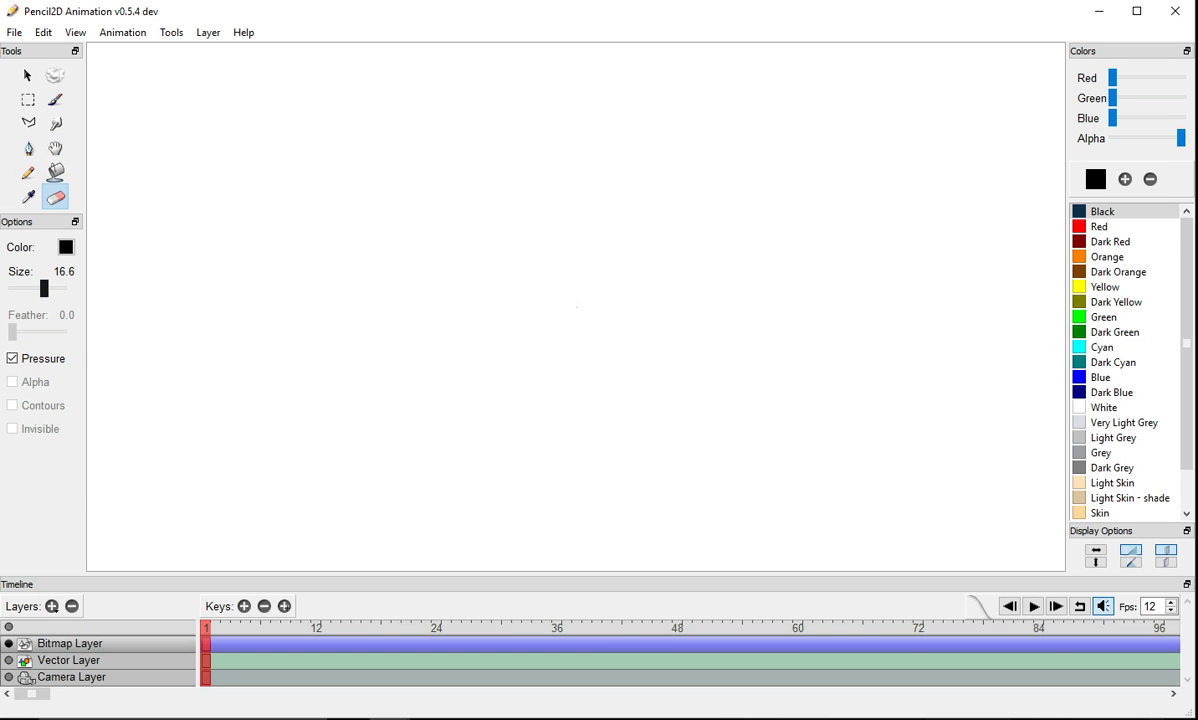
Step: Paint three diagonal black brush strokes on the canvas at different brush sizes, making the lowest one the thickest
{"action": "mouse_move", "coordinate": [44, 288]}
{"action": "left_mouse_down"}
{"action": "mouse_move", "coordinate": [22, 288]}
{"action": "mouse_move", "coordinate": [42, 288]}
{"action": "left_mouse_up"}
{"action": "left_click", "coordinate": [55, 99]}
{"action": "left_click_drag", "start_coordinate": [294, 220], "coordinate": [436, 332]}
{"action": "left_click_drag", "start_coordinate": [42, 288], "coordinate": [47, 288]}
{"action": "left_click_drag", "start_coordinate": [403, 190], "coordinate": [553, 331]}
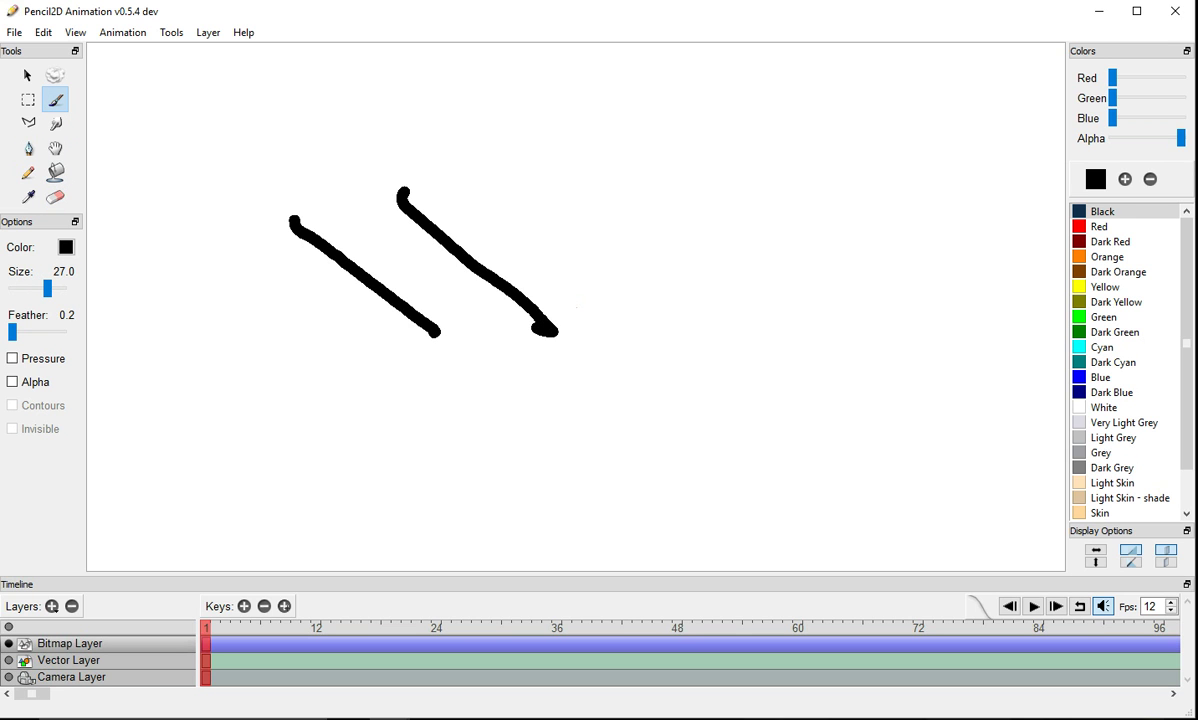
{"action": "left_click_drag", "start_coordinate": [47, 288], "coordinate": [47, 288]}
{"action": "left_click_drag", "start_coordinate": [228, 286], "coordinate": [408, 405]}
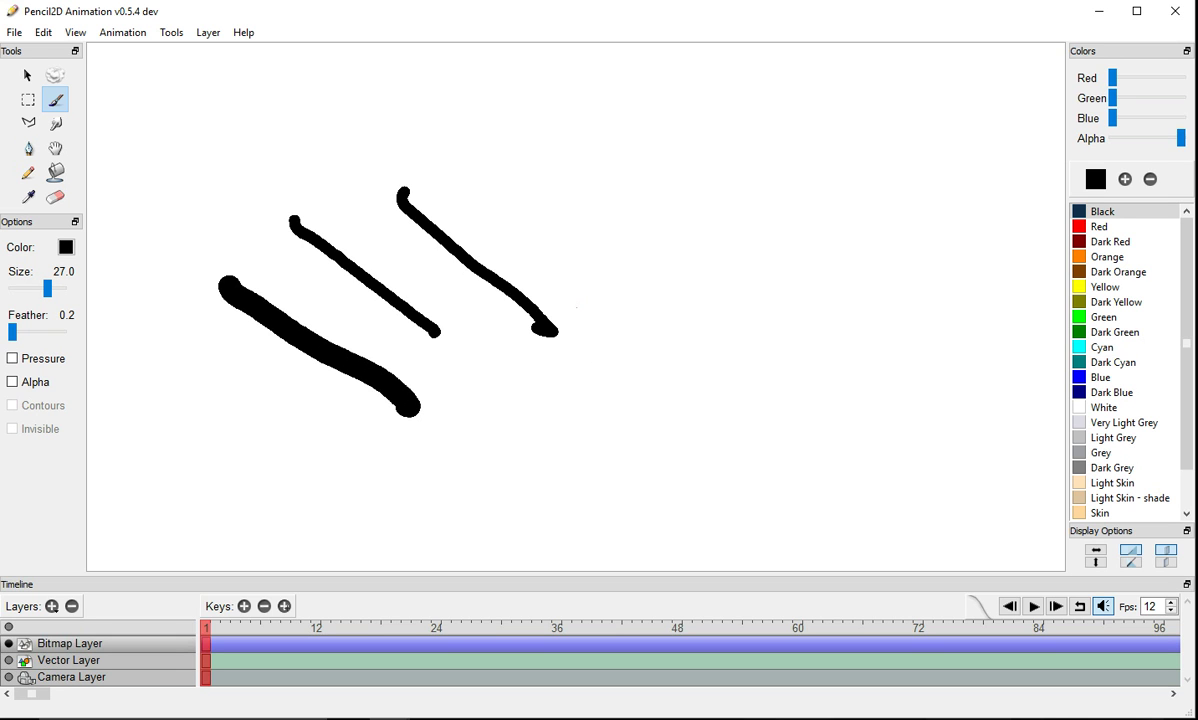
Step: Paint a soft curved stroke with an increased brush feather, reset the feather to 0.2, and clear the frame
{"action": "left_click", "coordinate": [12, 331]}
{"action": "left_click_drag", "start_coordinate": [12, 331], "coordinate": [48, 331]}
{"action": "mouse_move", "coordinate": [177, 338]}
{"action": "left_mouse_down"}
{"action": "mouse_move", "coordinate": [318, 455]}
{"action": "mouse_move", "coordinate": [432, 466]}
{"action": "mouse_move", "coordinate": [549, 352]}
{"action": "mouse_move", "coordinate": [530, 260]}
{"action": "mouse_move", "coordinate": [497, 256]}
{"action": "left_mouse_up"}
{"action": "left_click_drag", "start_coordinate": [48, 331], "coordinate": [12, 331]}
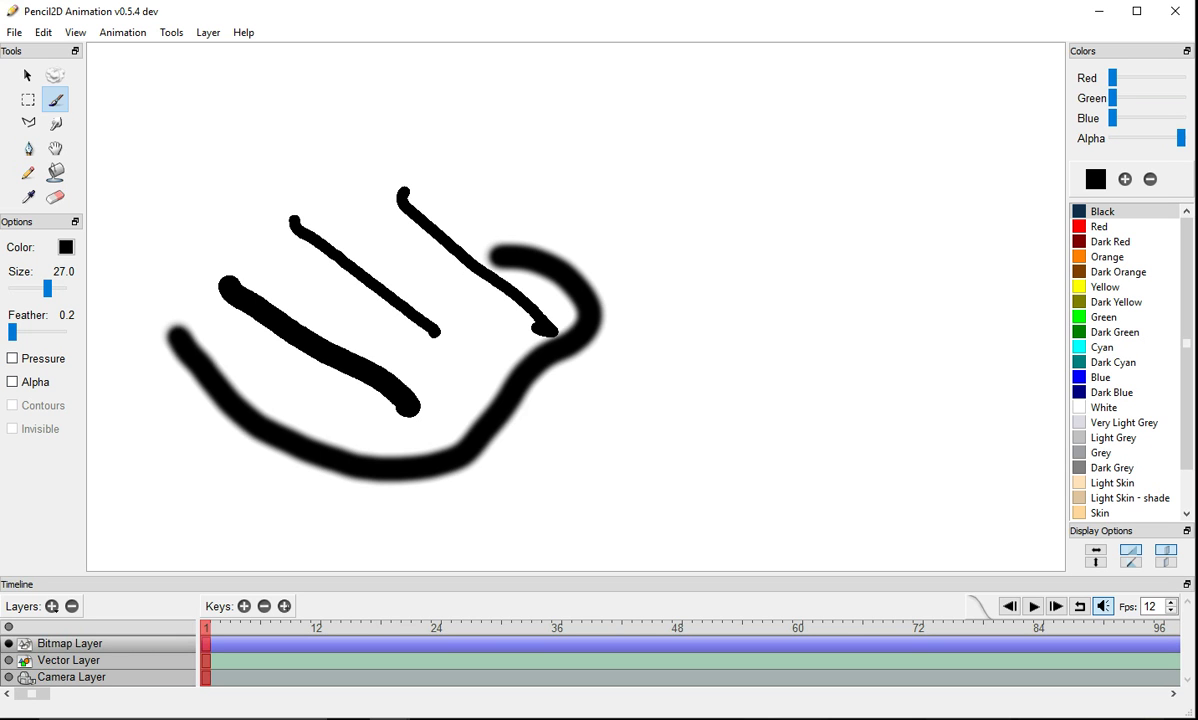
{"action": "key", "text": "k"}
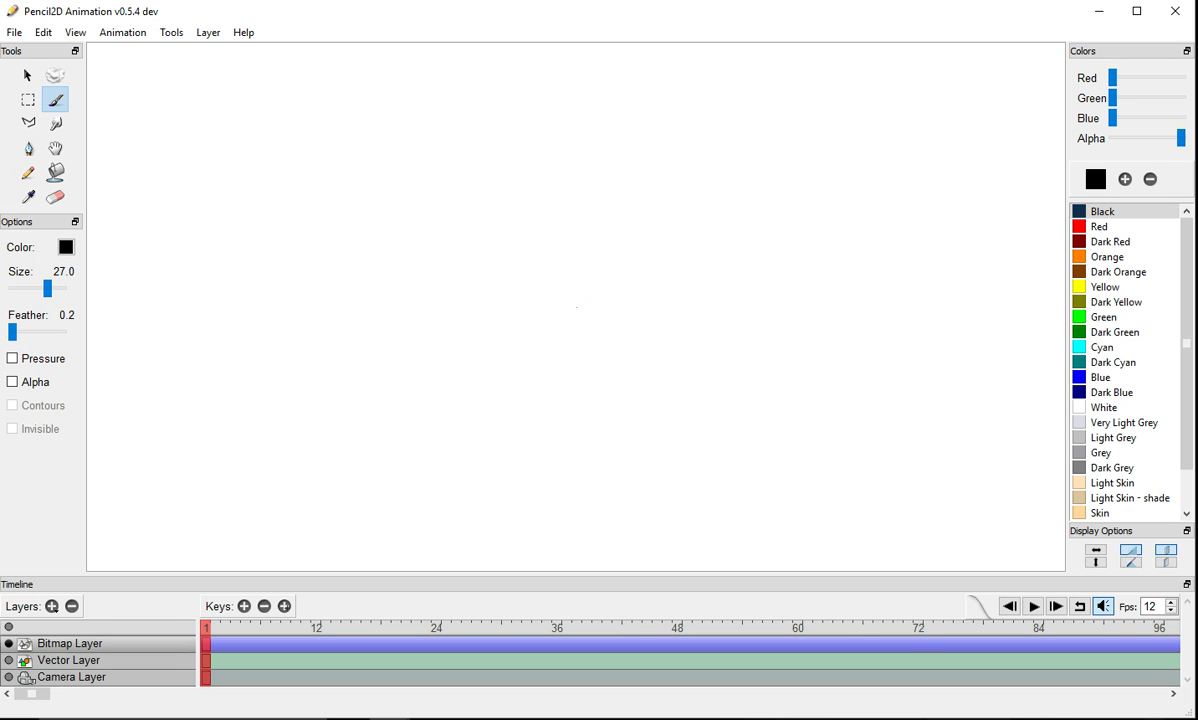
Step: Paint a curved black stroke on frame 1, duplicate it to frame 2, and add a C-shaped stroke crossing it there
{"action": "mouse_move", "coordinate": [413, 181]}
{"action": "left_mouse_down"}
{"action": "mouse_move", "coordinate": [425, 254]}
{"action": "mouse_move", "coordinate": [494, 373]}
{"action": "left_mouse_up"}
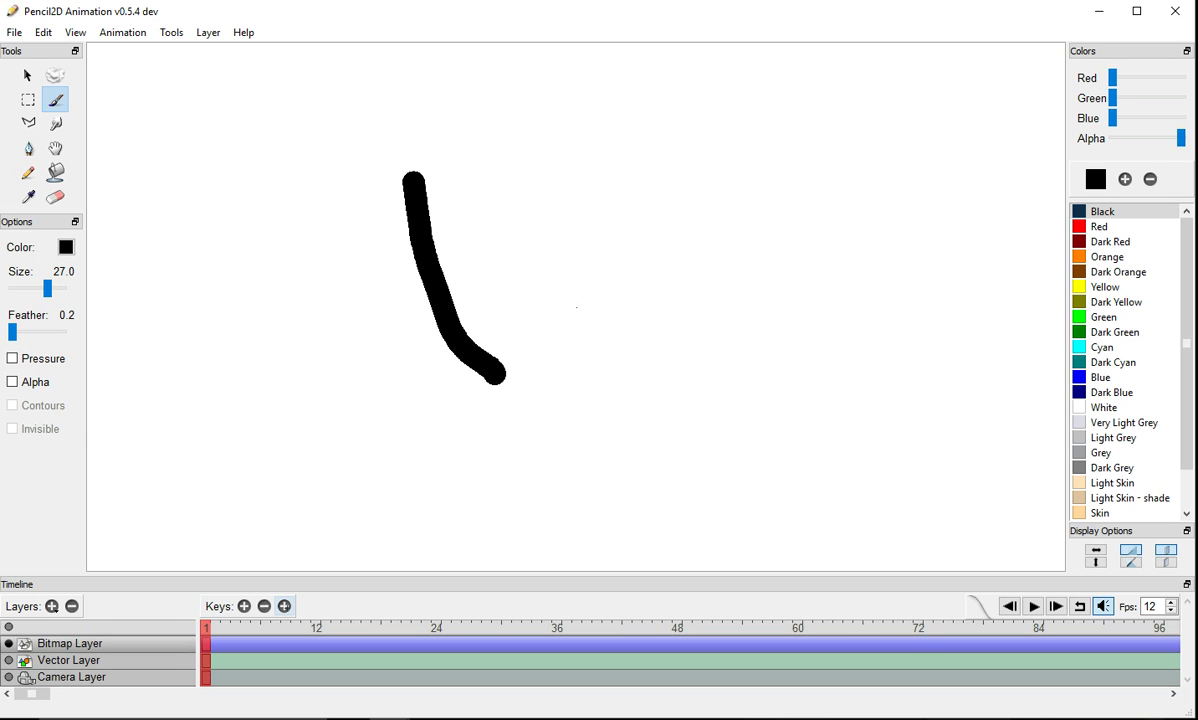
{"action": "key", "text": "v"}
{"action": "left_click", "coordinate": [284, 606]}
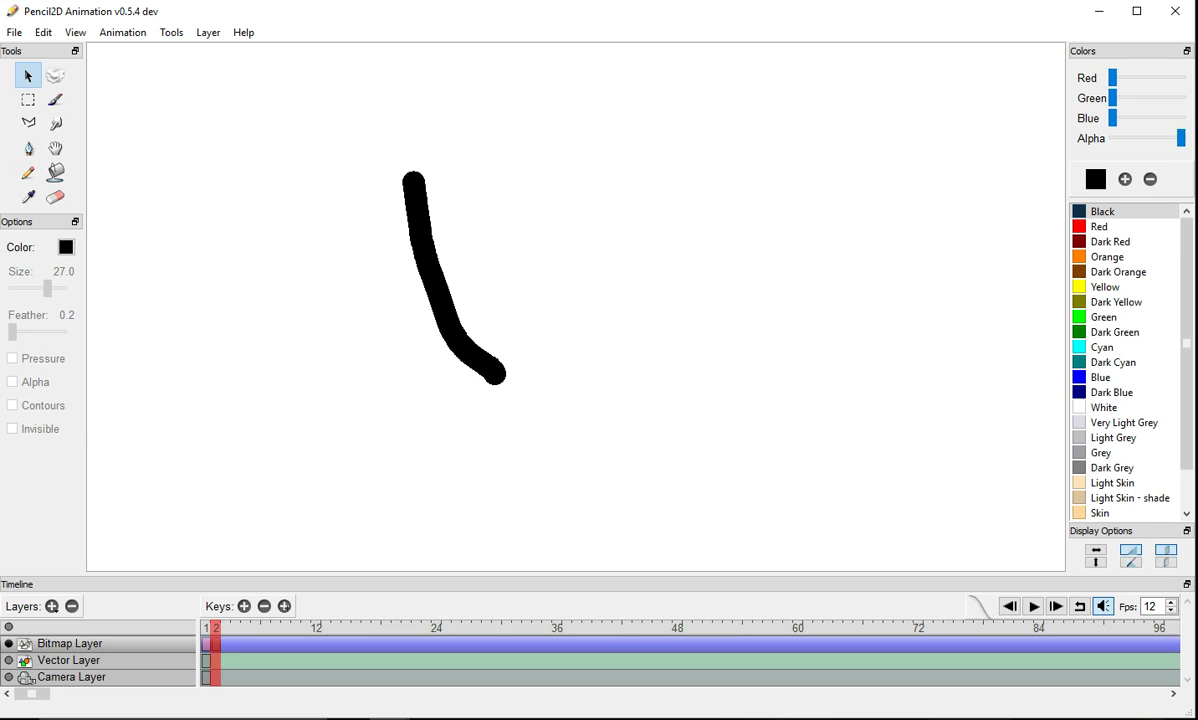
{"action": "key", "text": "b"}
{"action": "mouse_move", "coordinate": [570, 262]}
{"action": "left_mouse_down"}
{"action": "mouse_move", "coordinate": [468, 289]}
{"action": "mouse_move", "coordinate": [575, 394]}
{"action": "left_mouse_up"}
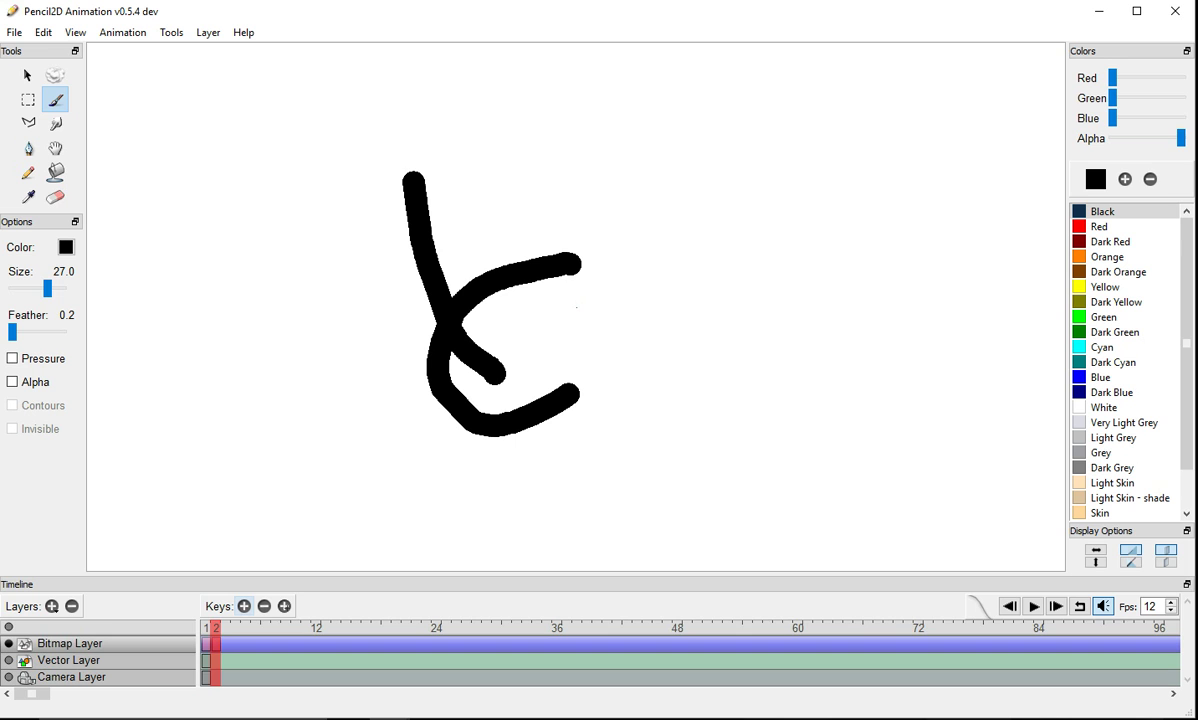
Step: Add a blank frame 3 and look up the onion skin options for previous and next frames
{"action": "left_click", "coordinate": [244, 606]}
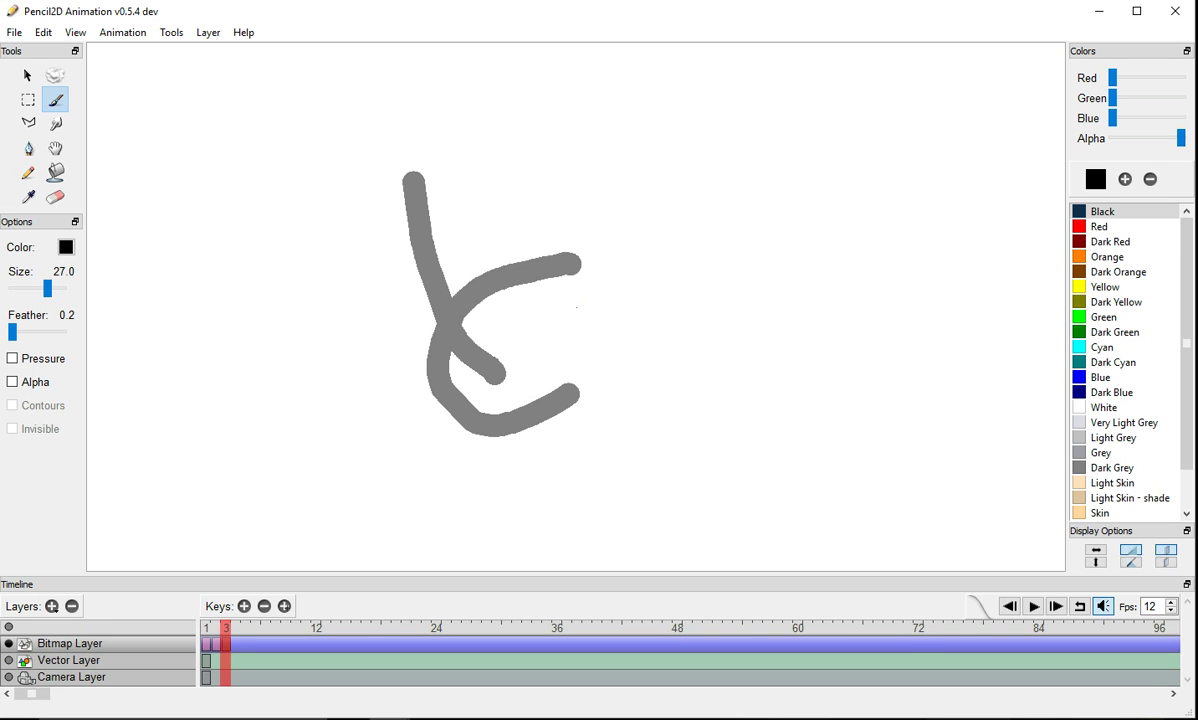
{"action": "key", "text": "ctrl+z"}
{"action": "key", "text": "ctrl+shift+z"}
{"action": "left_click", "coordinate": [43, 32]}
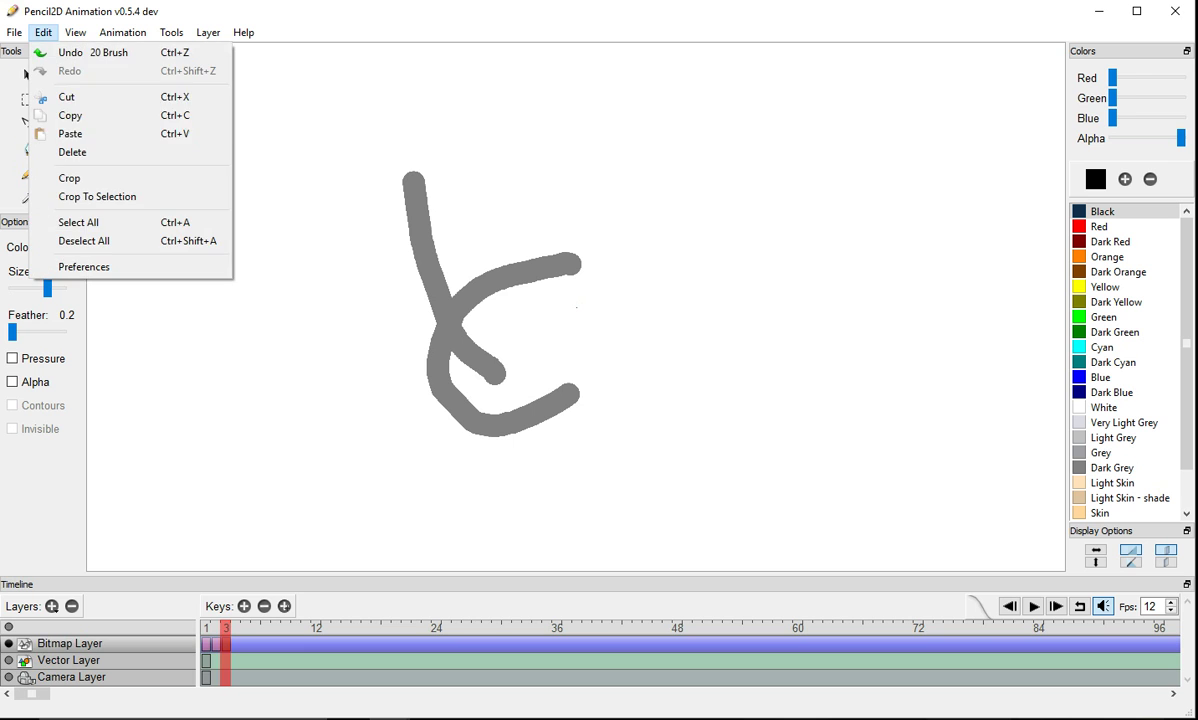
{"action": "mouse_move", "coordinate": [75, 32]}
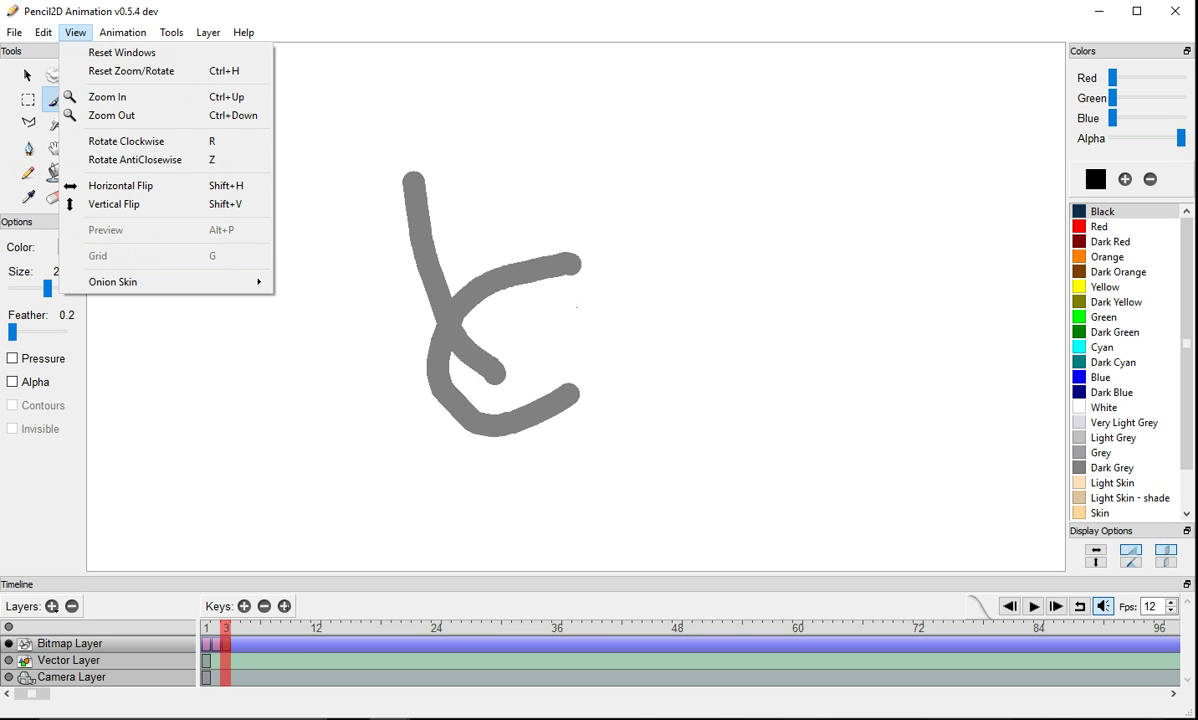
{"action": "mouse_move", "coordinate": [200, 282]}
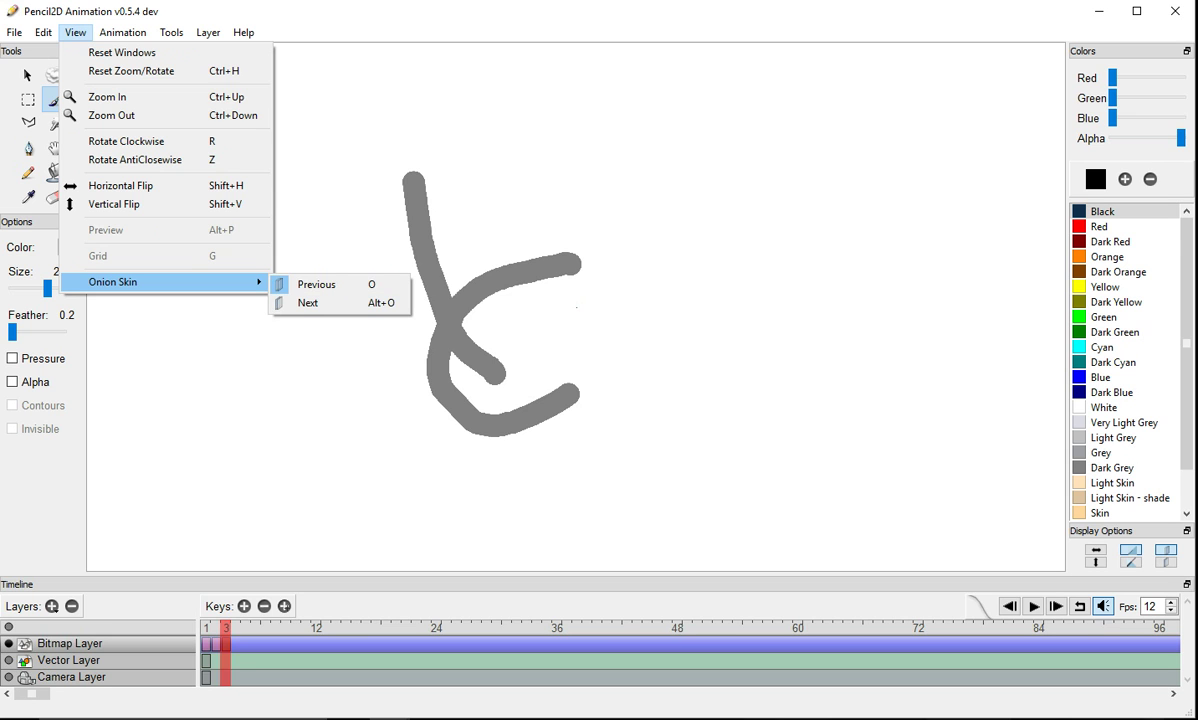
{"action": "key", "text": "Escape"}
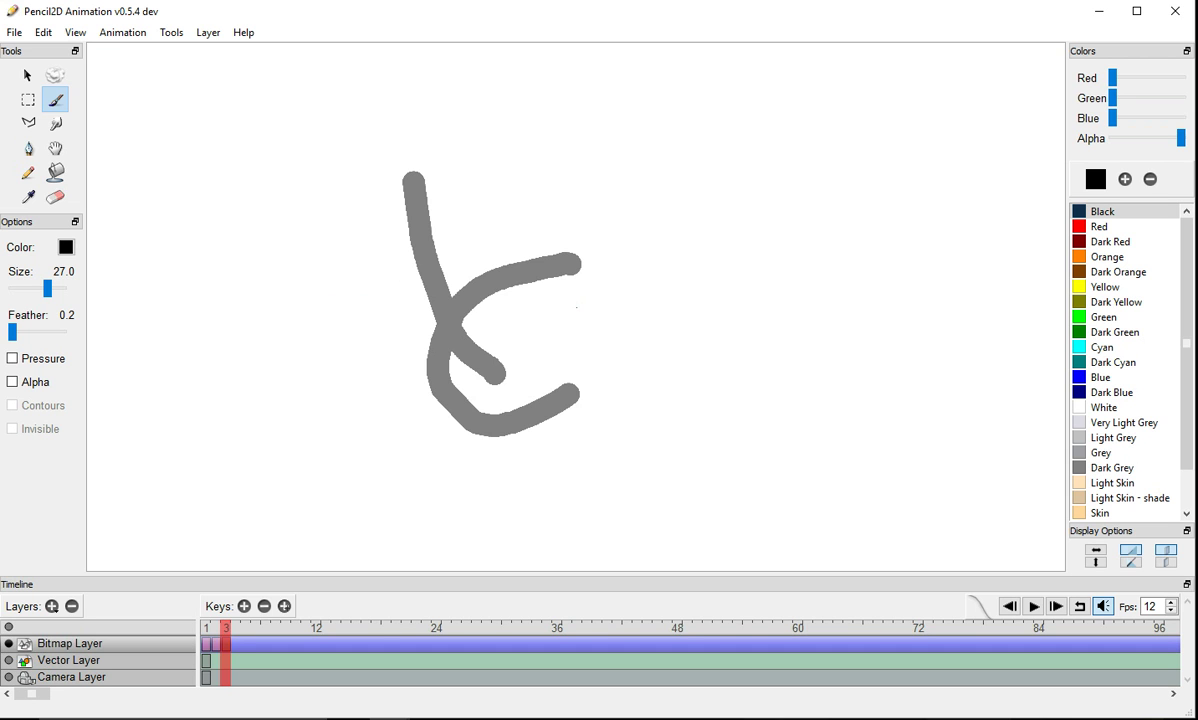
Step: Remove frames 3 and 2 and undo the curved stroke on frame 1
{"action": "left_click", "coordinate": [264, 606]}
{"action": "left_click", "coordinate": [264, 606]}
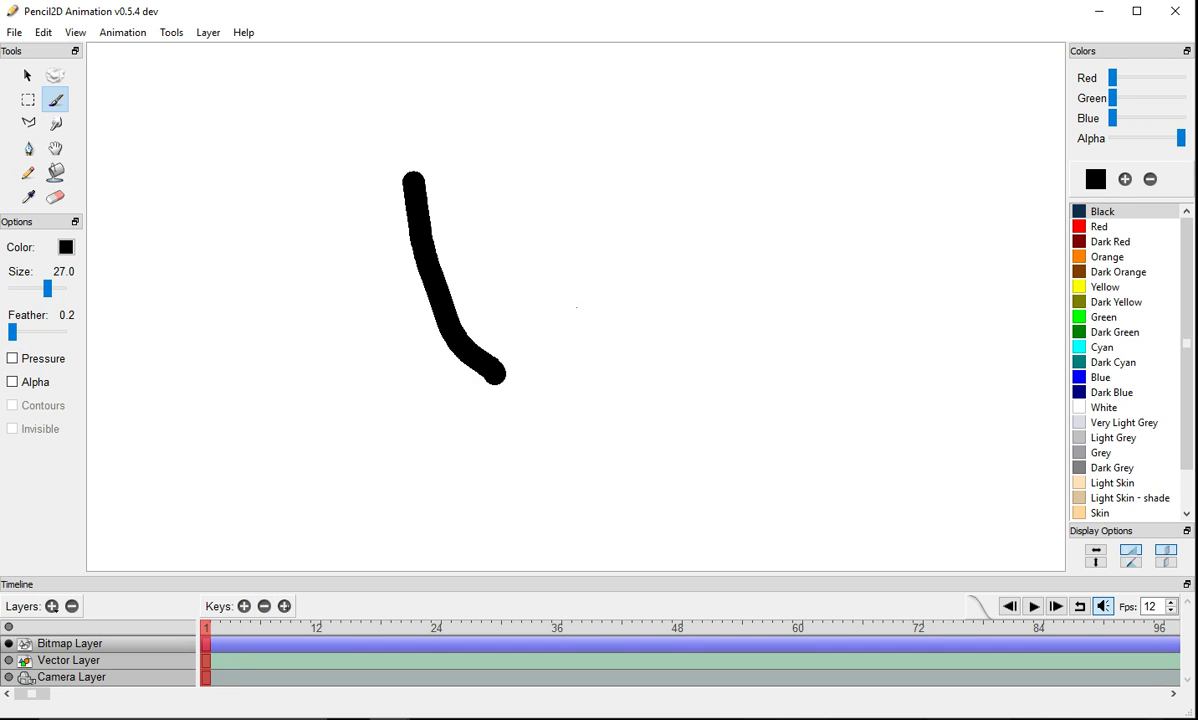
{"action": "key", "text": "ctrl+z"}
{"action": "key", "text": "ctrl+z"}
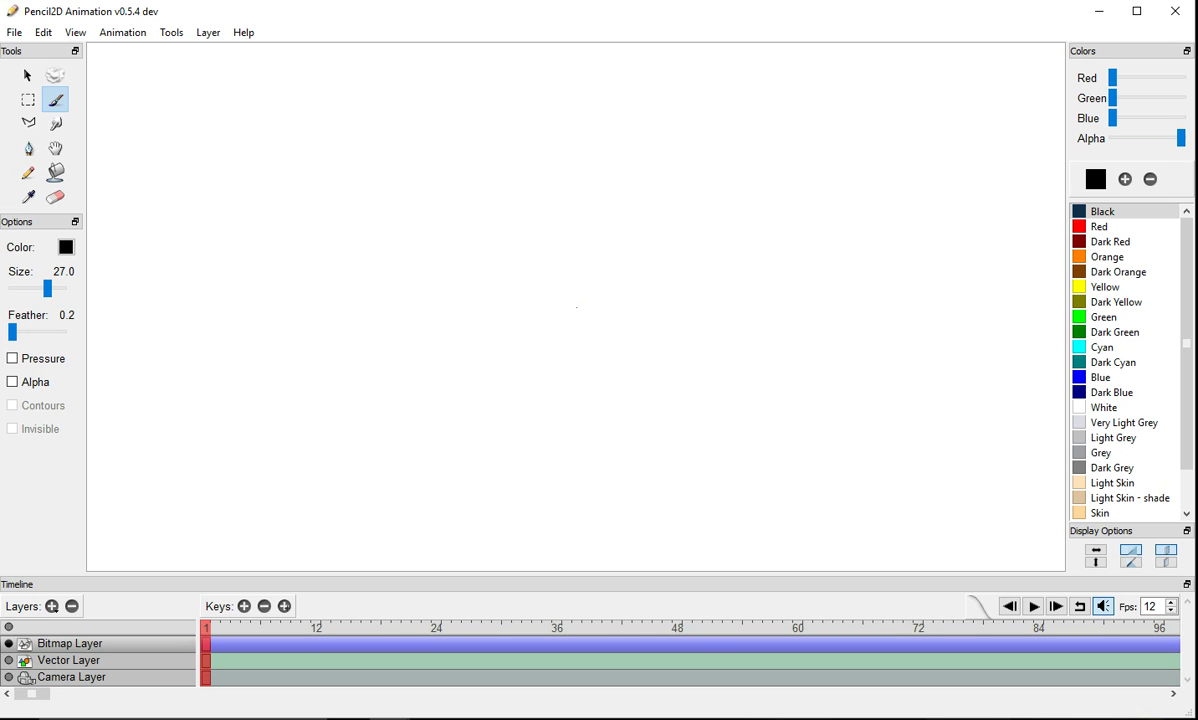
Step: Paint a looping black scribble on the Bitmap Layer and a looping red scribble on the Vector Layer
{"action": "mouse_move", "coordinate": [435, 205]}
{"action": "left_mouse_down"}
{"action": "mouse_move", "coordinate": [483, 295]}
{"action": "mouse_move", "coordinate": [721, 256]}
{"action": "mouse_move", "coordinate": [840, 298]}
{"action": "mouse_move", "coordinate": [933, 352]}
{"action": "mouse_move", "coordinate": [535, 372]}
{"action": "mouse_move", "coordinate": [752, 322]}
{"action": "left_mouse_up"}
{"action": "left_click", "coordinate": [69, 661]}
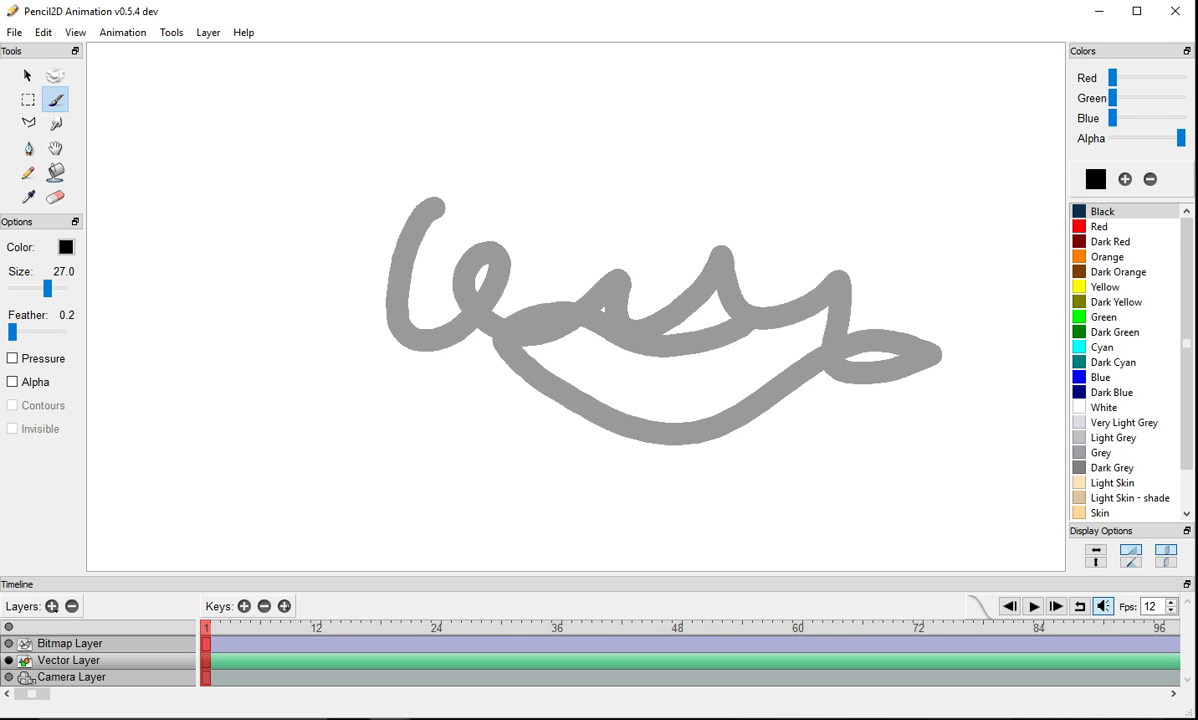
{"action": "left_click", "coordinate": [1099, 227]}
{"action": "mouse_move", "coordinate": [355, 370]}
{"action": "left_mouse_down"}
{"action": "mouse_move", "coordinate": [651, 357]}
{"action": "mouse_move", "coordinate": [758, 328]}
{"action": "mouse_move", "coordinate": [764, 258]}
{"action": "mouse_move", "coordinate": [757, 419]}
{"action": "mouse_move", "coordinate": [449, 366]}
{"action": "mouse_move", "coordinate": [475, 433]}
{"action": "left_mouse_up"}
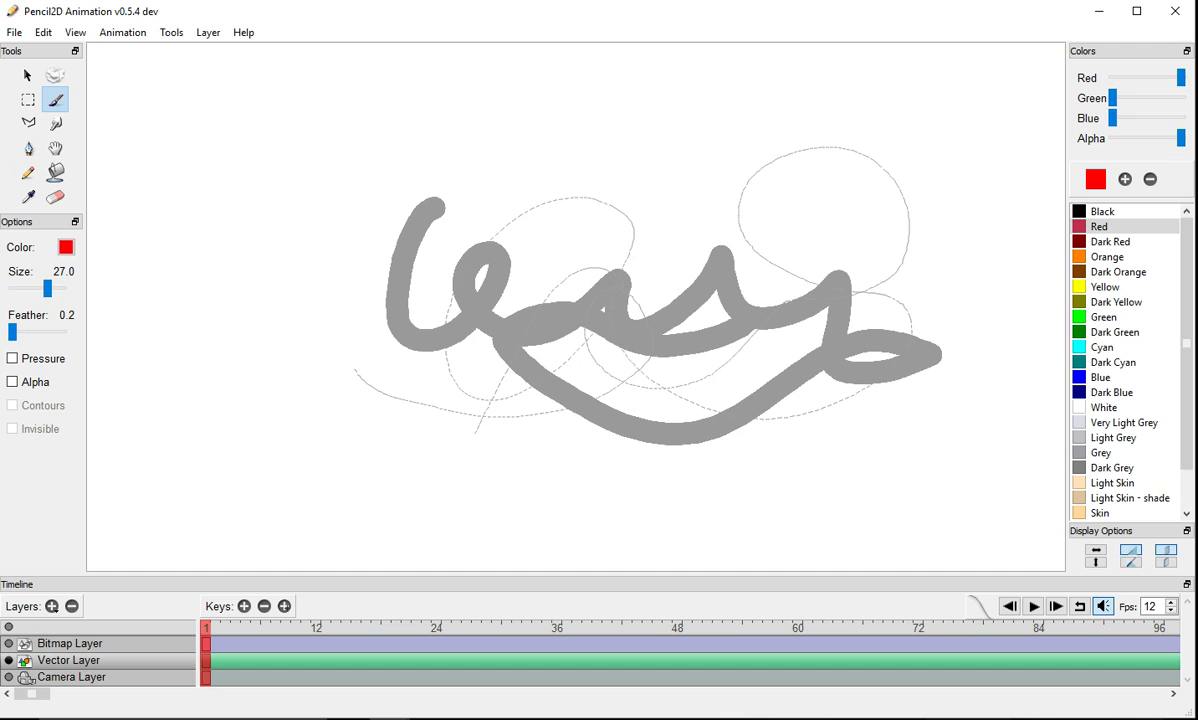
Step: On the Camera Layer, shift the view at frame 5 so the scribble moves left, and play the camera move from frame 1
{"action": "left_click", "coordinate": [71, 678]}
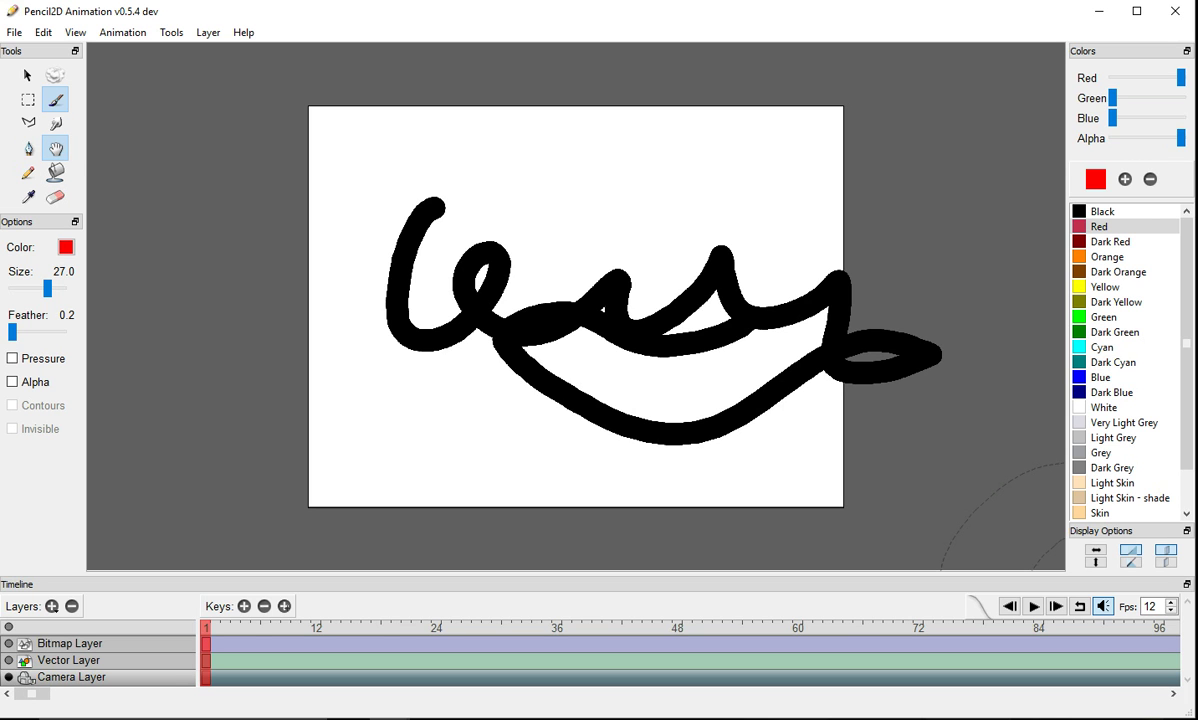
{"action": "left_click", "coordinate": [245, 628]}
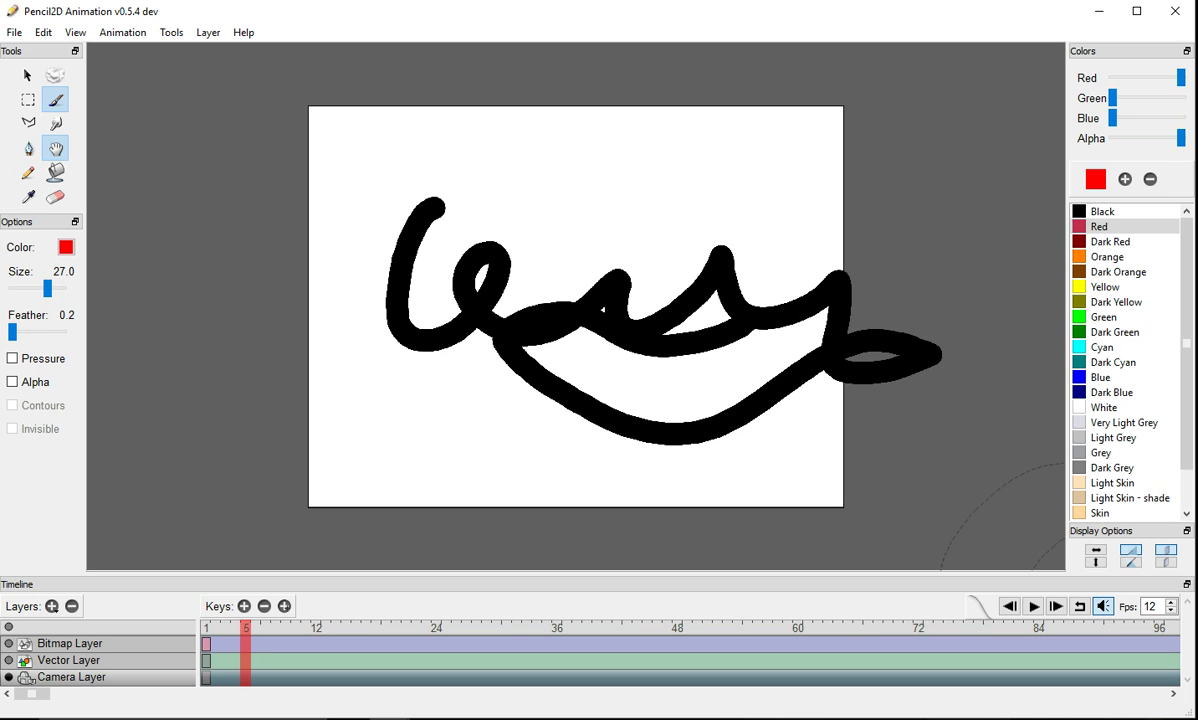
{"action": "key", "text": "h"}
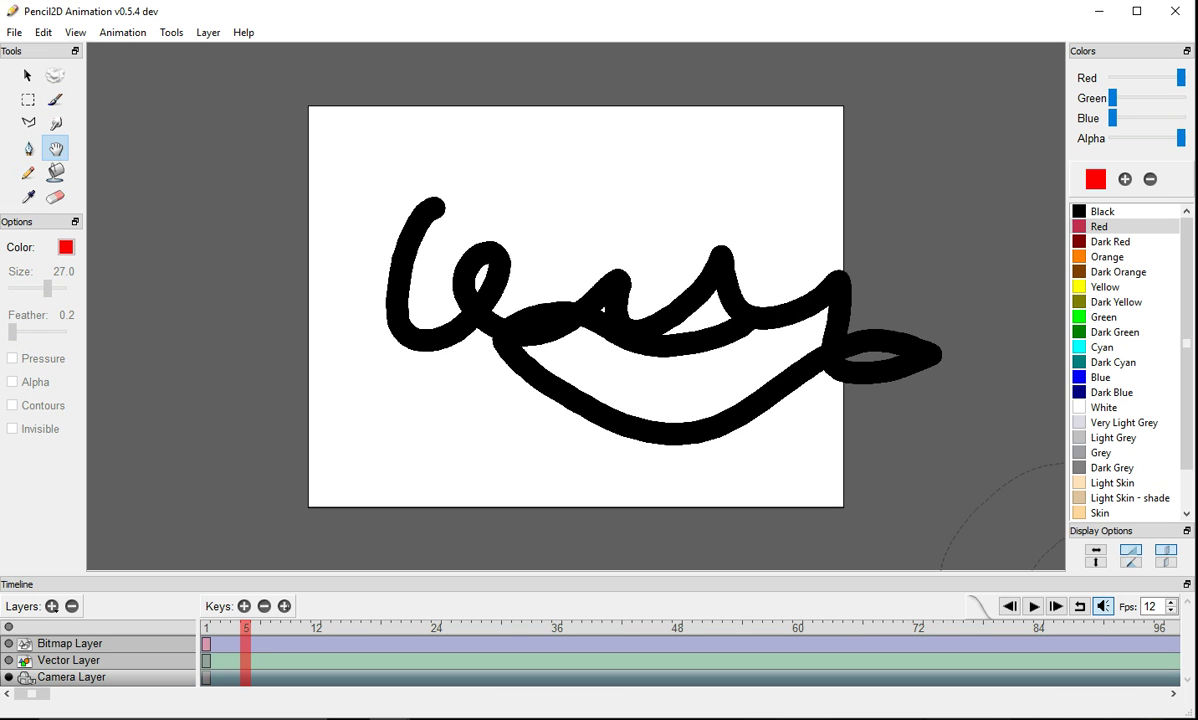
{"action": "mouse_move", "coordinate": [620, 320]}
{"action": "left_mouse_down"}
{"action": "mouse_move", "coordinate": [500, 293]}
{"action": "mouse_move", "coordinate": [382, 331]}
{"action": "left_mouse_up"}
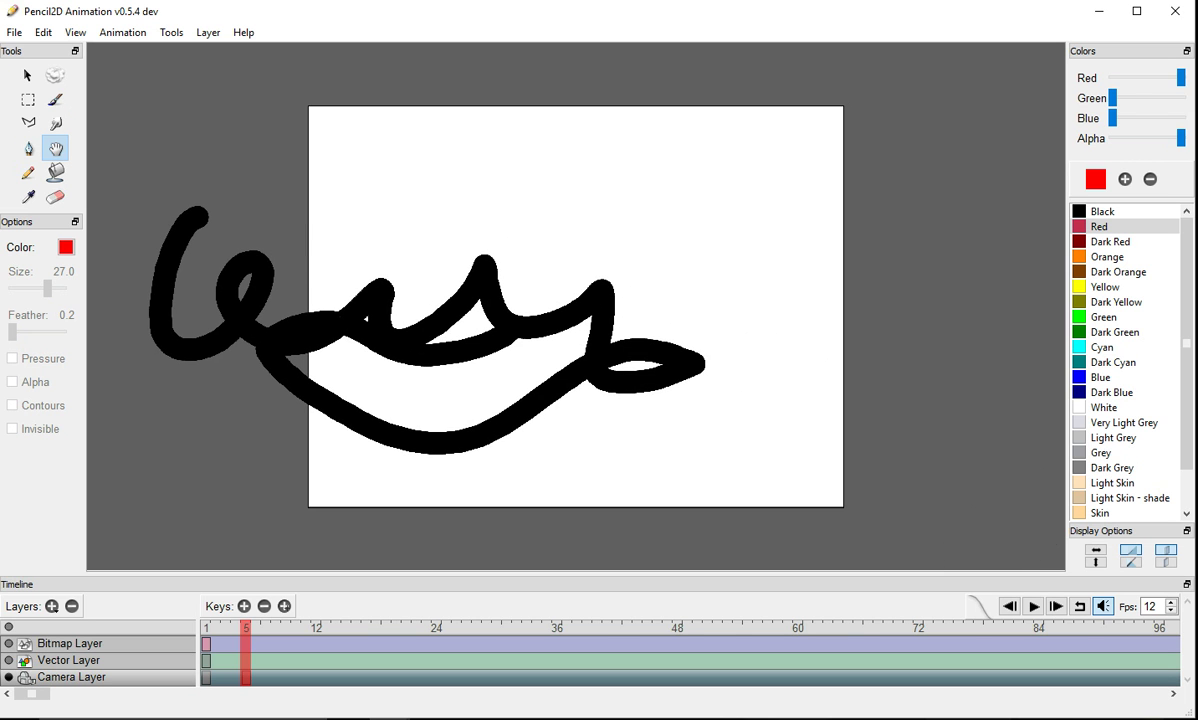
{"action": "left_click_drag", "start_coordinate": [246, 628], "coordinate": [206, 628]}
{"action": "left_click", "coordinate": [1034, 606]}
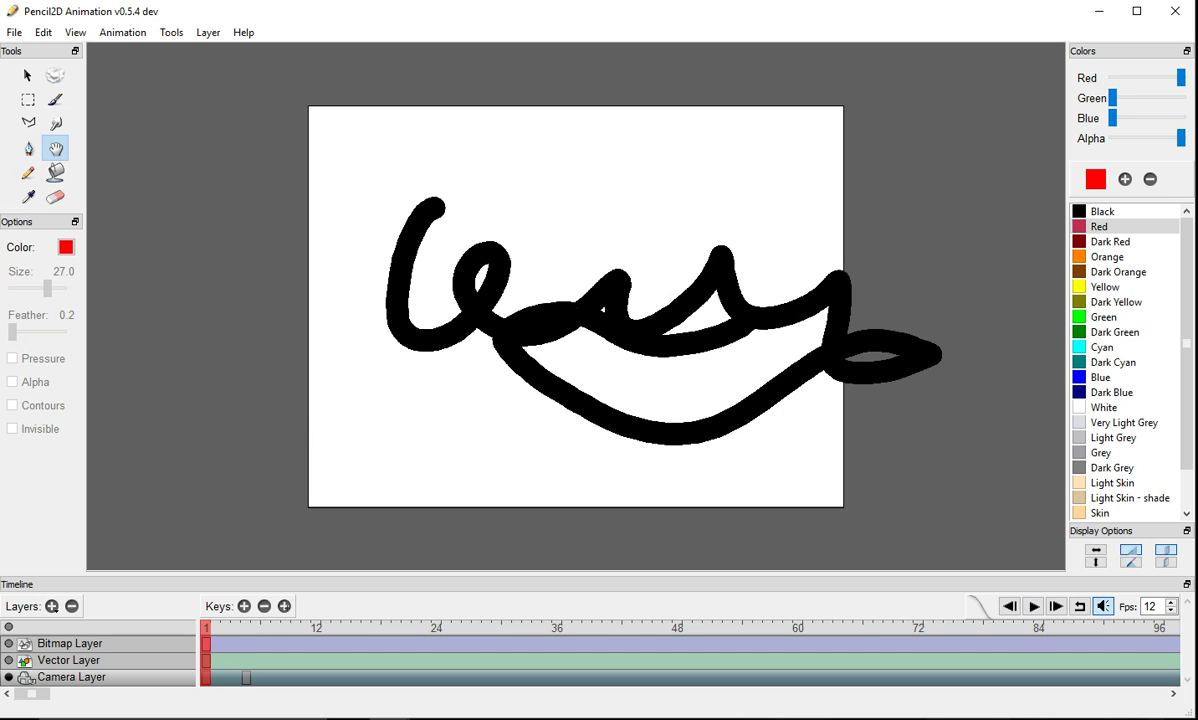
Step: Start a new animation and draw a black stick figure with oval head, body, two legs and two arms on frame 1
{"action": "key", "text": "ctrl+n"}
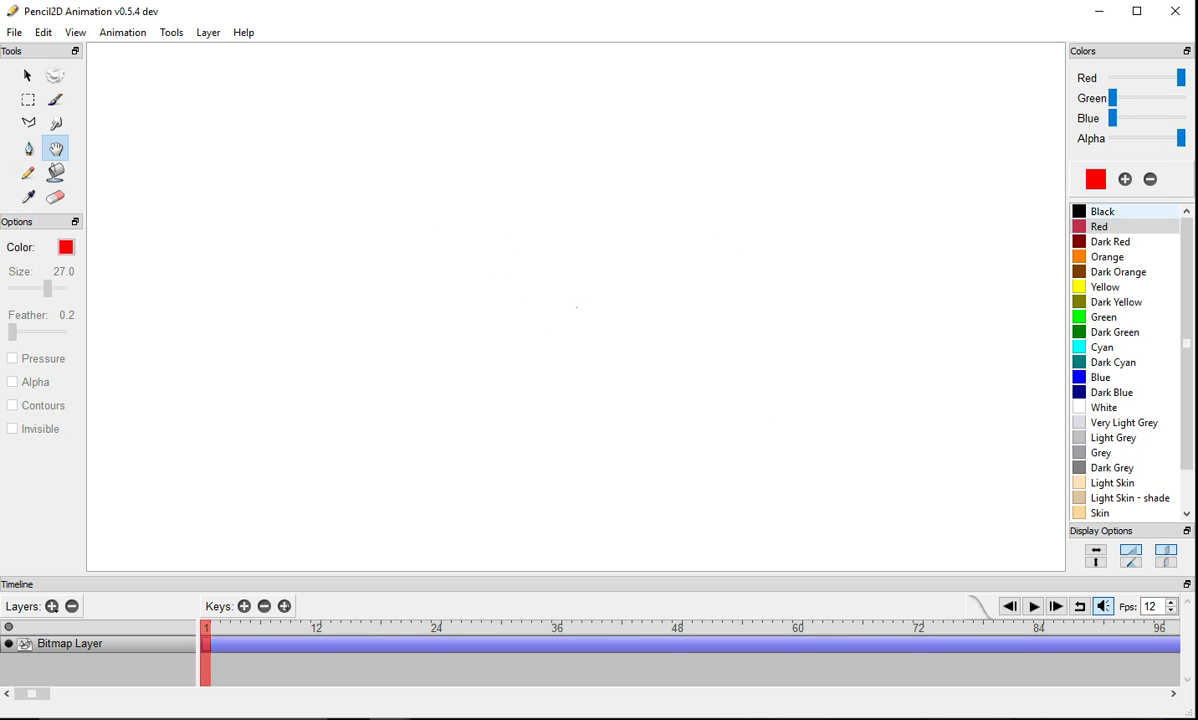
{"action": "left_click", "coordinate": [1103, 212]}
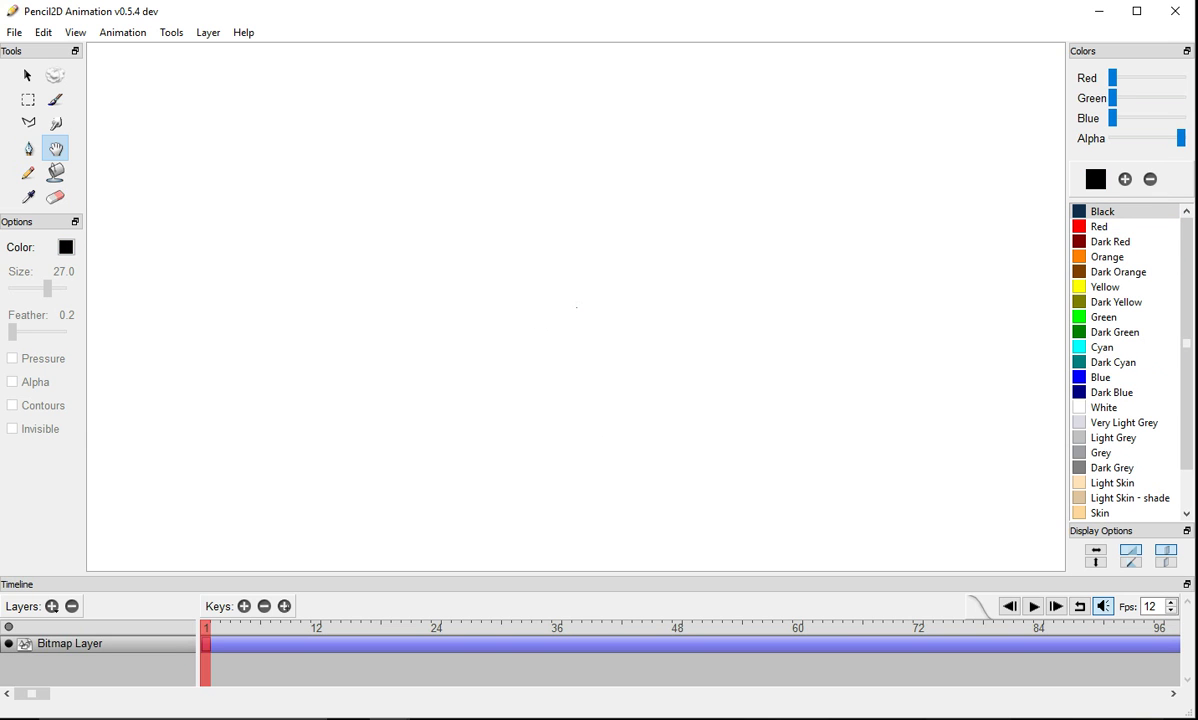
{"action": "left_click", "coordinate": [55, 99]}
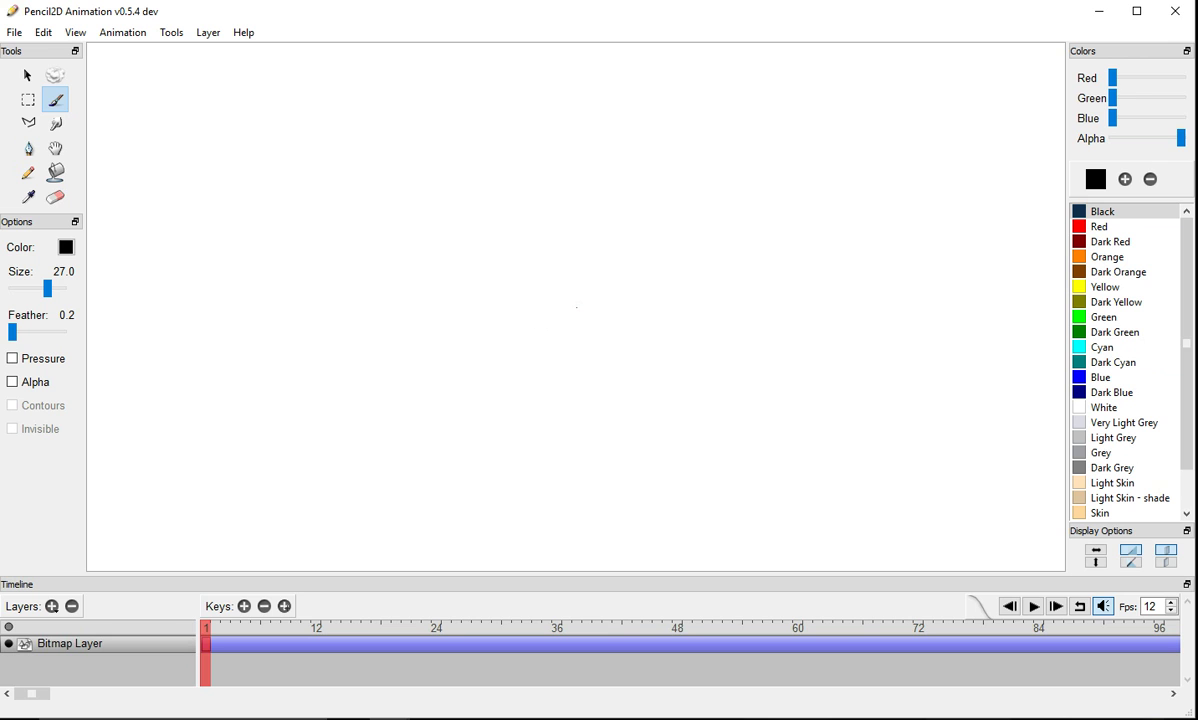
{"action": "mouse_move", "coordinate": [540, 97]}
{"action": "left_mouse_down"}
{"action": "mouse_move", "coordinate": [519, 215]}
{"action": "mouse_move", "coordinate": [587, 150]}
{"action": "mouse_move", "coordinate": [548, 100]}
{"action": "left_mouse_up"}
{"action": "mouse_move", "coordinate": [556, 212]}
{"action": "left_mouse_down"}
{"action": "mouse_move", "coordinate": [570, 240]}
{"action": "mouse_move", "coordinate": [567, 371]}
{"action": "mouse_move", "coordinate": [548, 368]}
{"action": "mouse_move", "coordinate": [532, 460]}
{"action": "mouse_move", "coordinate": [551, 500]}
{"action": "left_mouse_up"}
{"action": "mouse_move", "coordinate": [563, 356]}
{"action": "left_mouse_down"}
{"action": "mouse_move", "coordinate": [588, 441]}
{"action": "mouse_move", "coordinate": [621, 483]}
{"action": "left_mouse_up"}
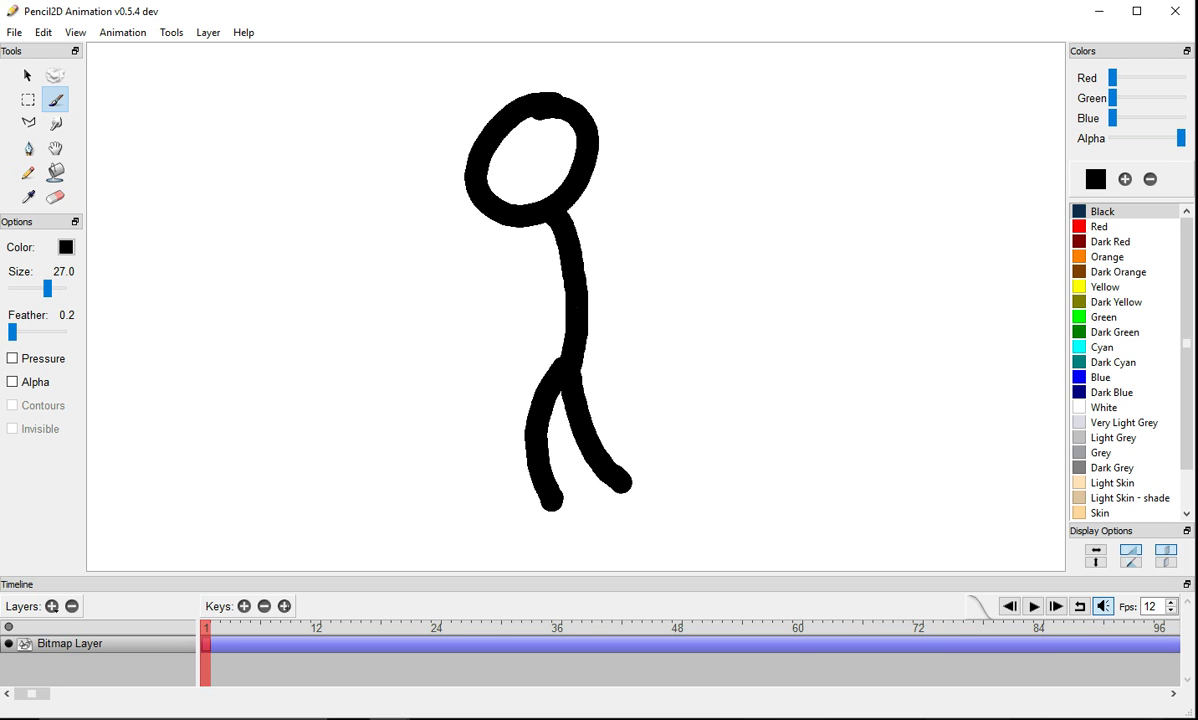
{"action": "left_click_drag", "start_coordinate": [556, 213], "coordinate": [628, 343]}
{"action": "left_click_drag", "start_coordinate": [552, 224], "coordinate": [500, 322]}
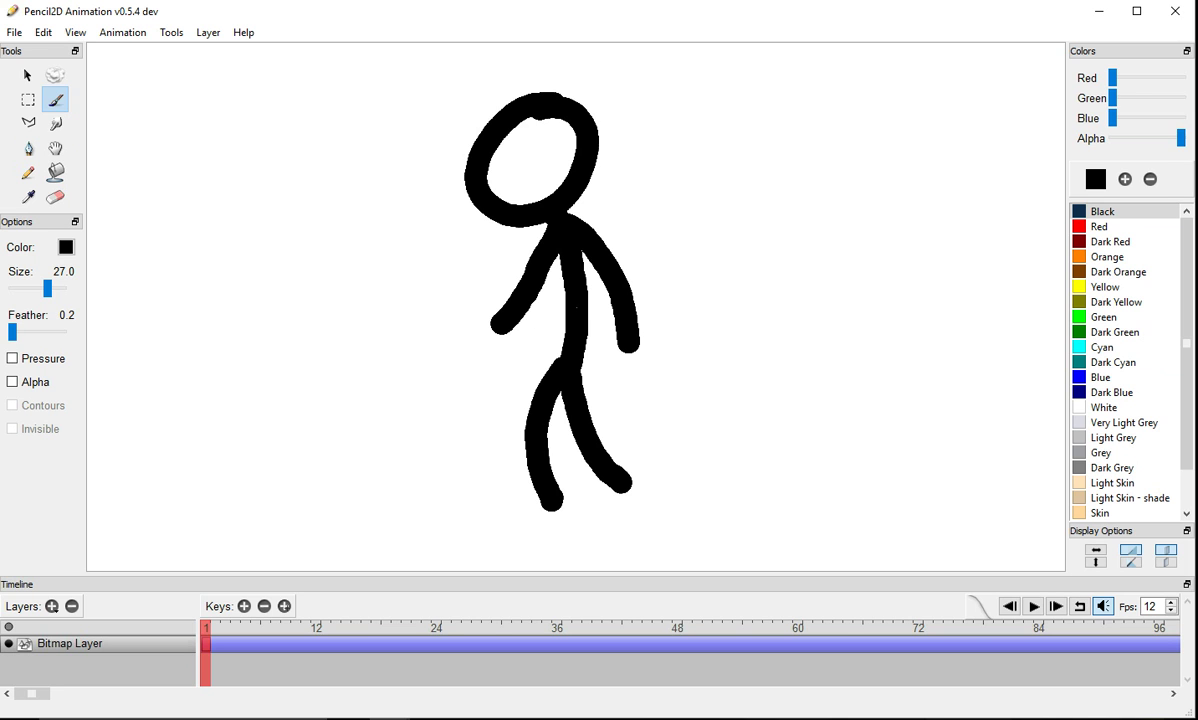
Step: Duplicate the stick figure drawing from frame 1 onto frame 2
{"action": "left_click", "coordinate": [122, 32]}
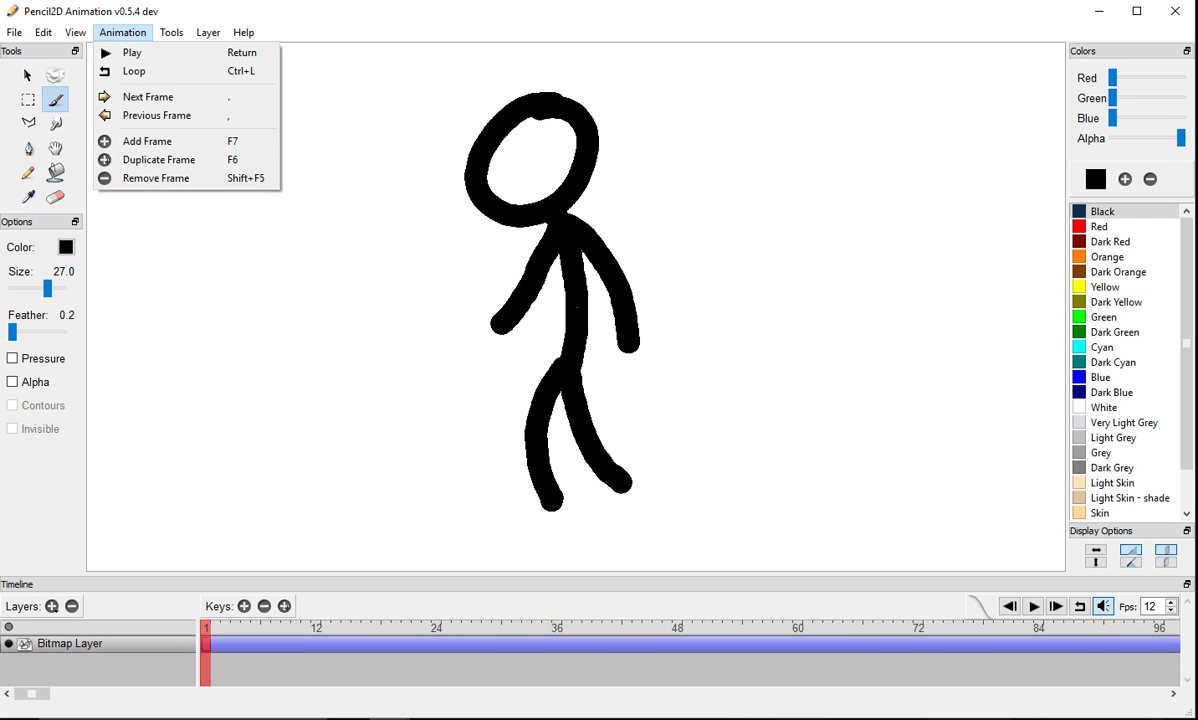
{"action": "key", "text": "Escape"}
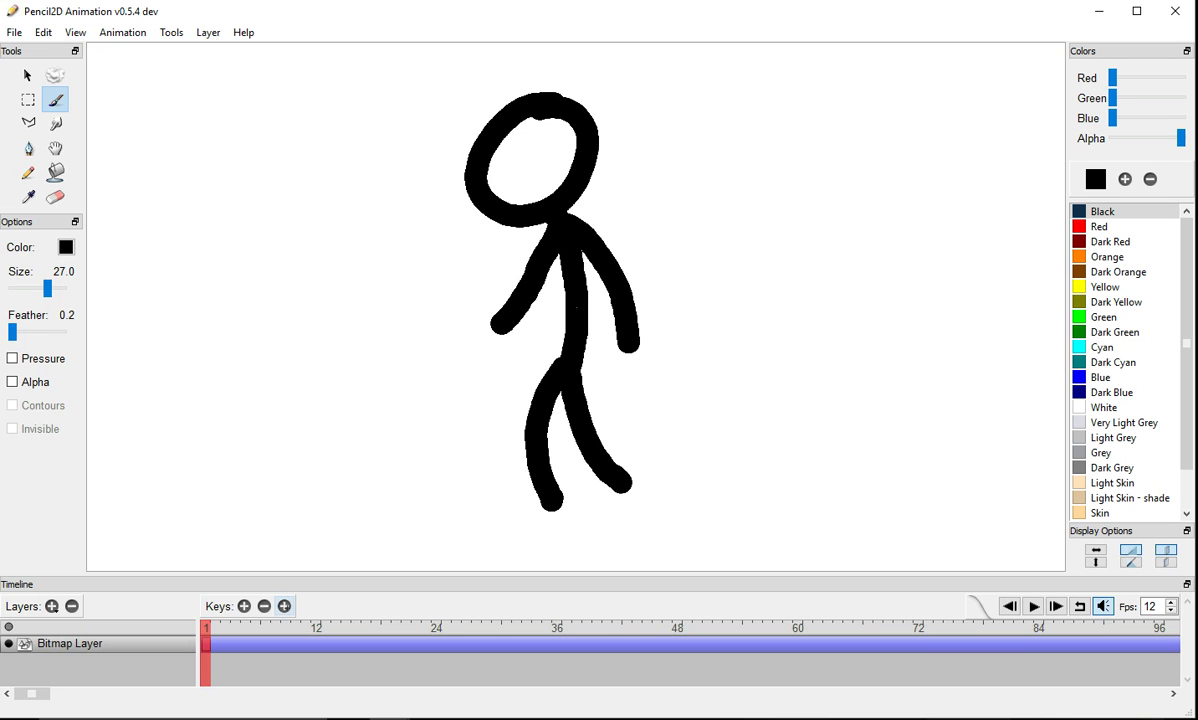
{"action": "left_click", "coordinate": [284, 606]}
{"action": "key", "text": "q"}
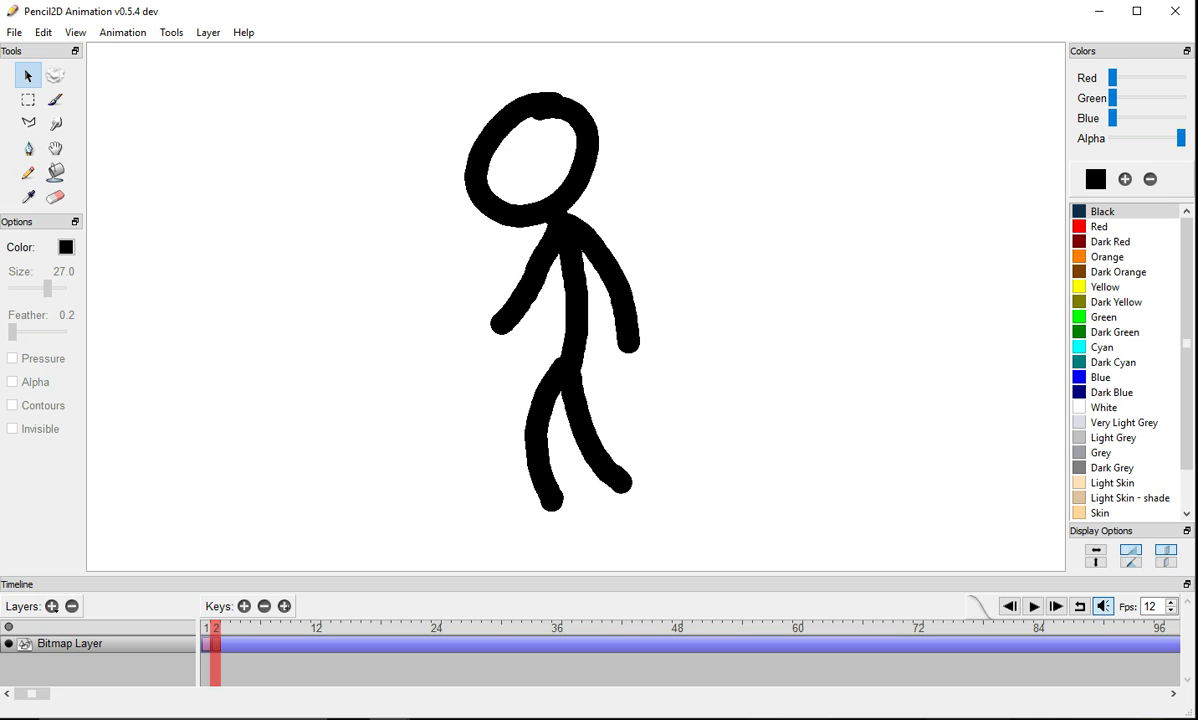
Step: Erase the stick figure's left arm on frame 2 with the Eraser at size 23.5
{"action": "key", "text": "e"}
{"action": "left_click_drag", "start_coordinate": [505, 316], "coordinate": [493, 322]}
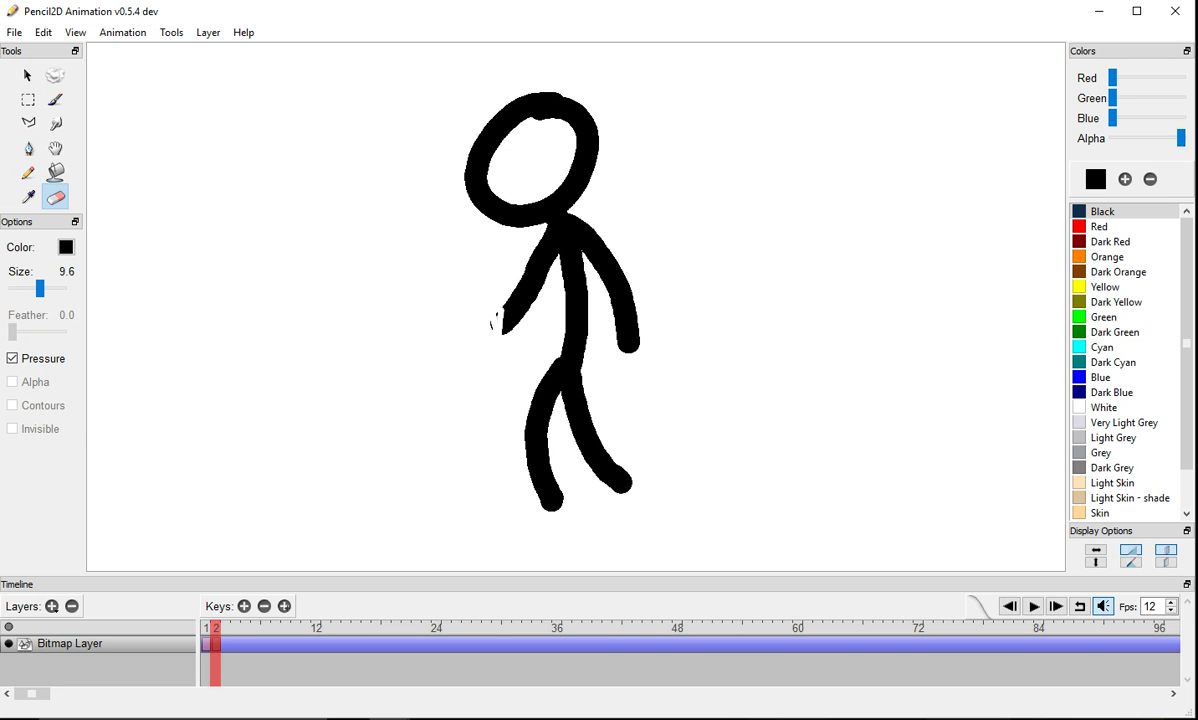
{"action": "left_click_drag", "start_coordinate": [40, 288], "coordinate": [47, 288]}
{"action": "mouse_move", "coordinate": [494, 319]}
{"action": "left_mouse_down"}
{"action": "mouse_move", "coordinate": [514, 306]}
{"action": "mouse_move", "coordinate": [544, 240]}
{"action": "left_mouse_up"}
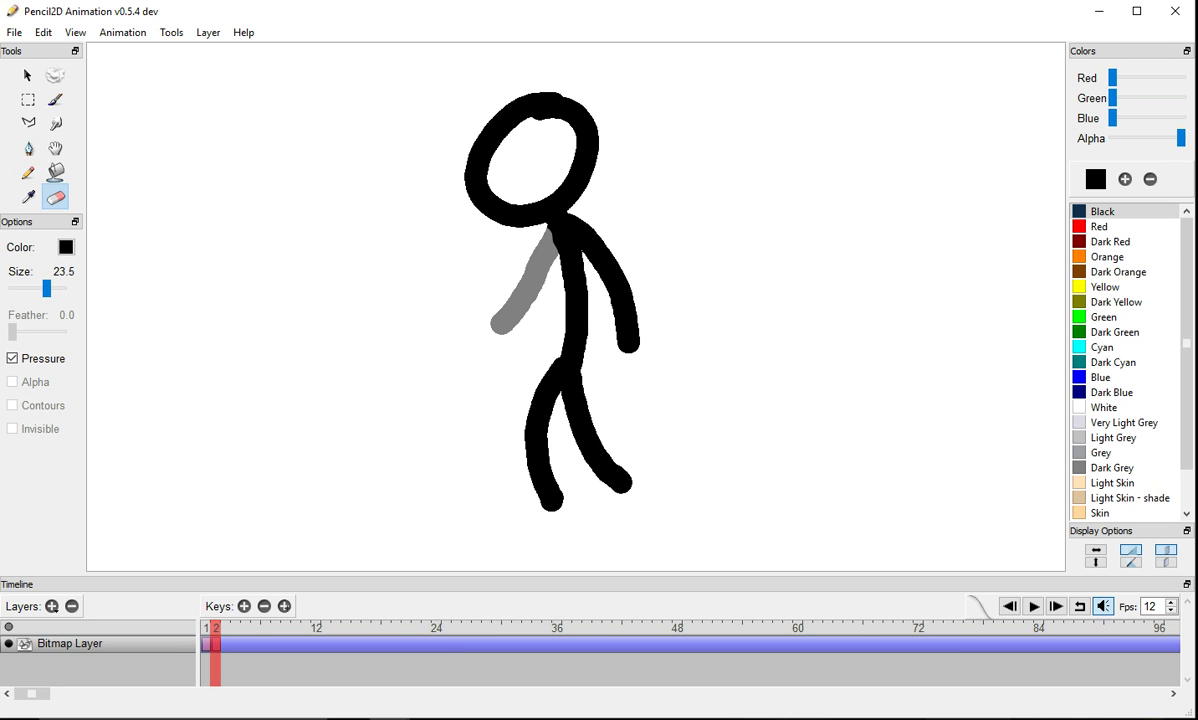
Step: Paint a black left arm raised almost horizontally from the shoulder on frame 2 with the Brush
{"action": "key", "text": "b"}
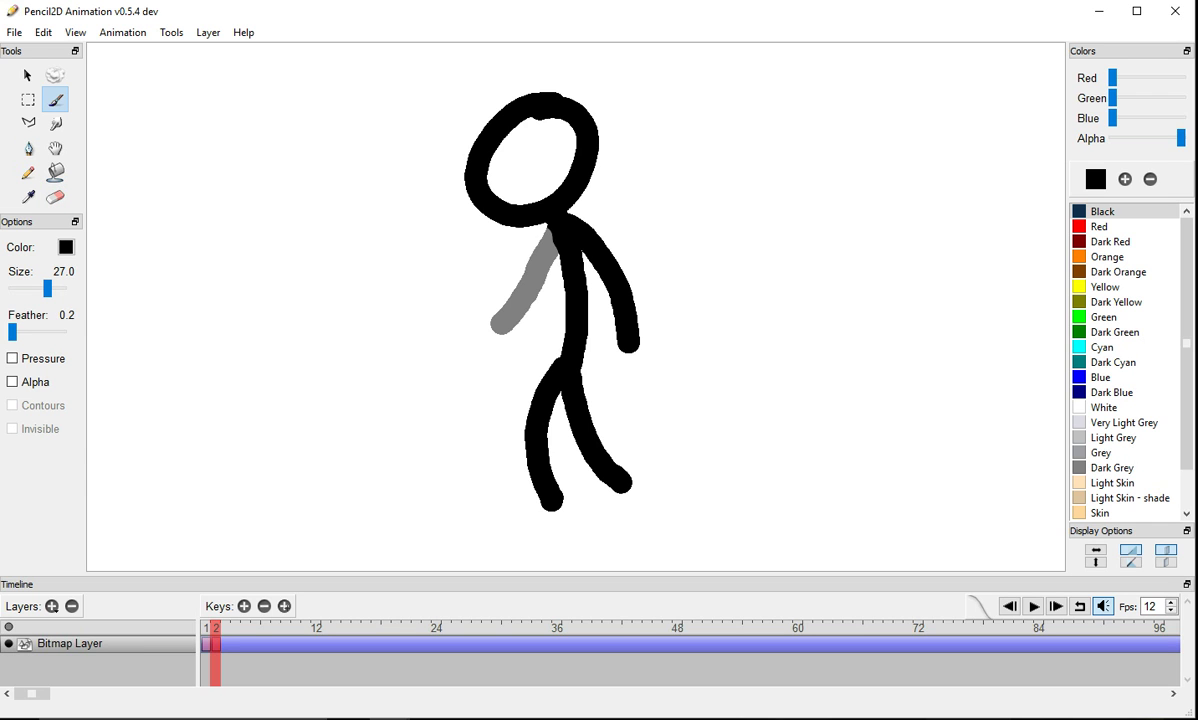
{"action": "left_click_drag", "start_coordinate": [551, 232], "coordinate": [480, 278]}
{"action": "key", "text": "ctrl+z"}
{"action": "left_click_drag", "start_coordinate": [549, 231], "coordinate": [462, 251]}
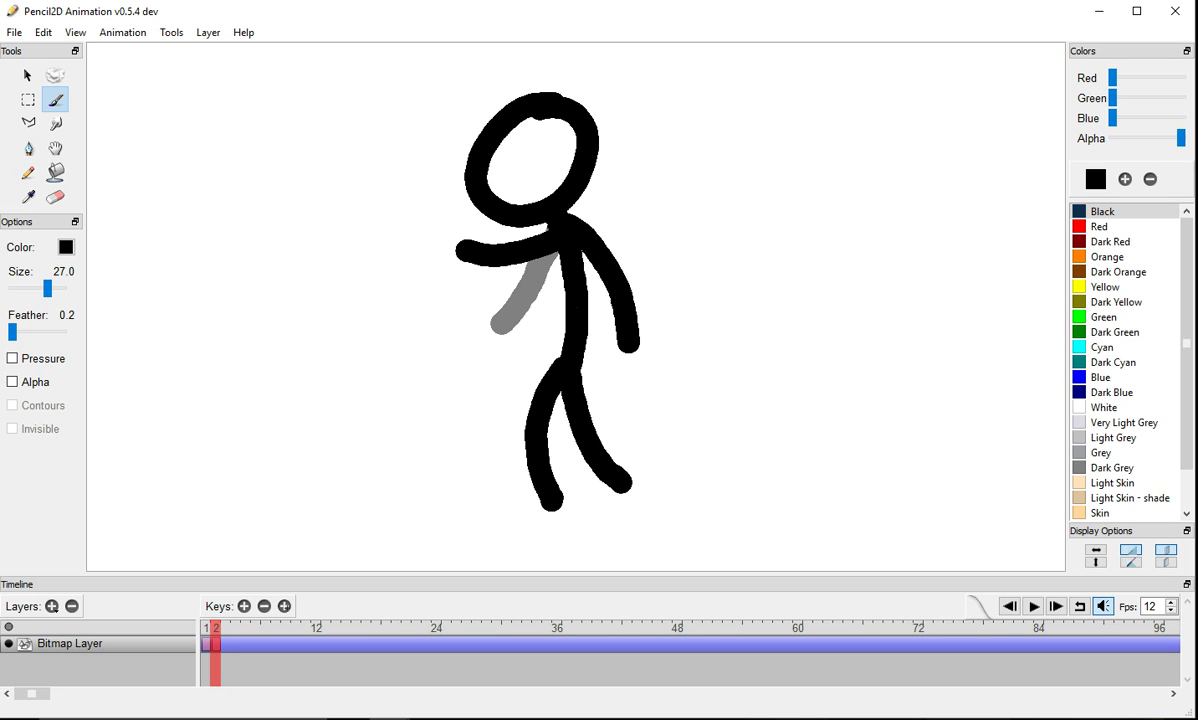
Step: Move the raised-arm drawing from frame 2 to frame 3 and go back to frame 2
{"action": "key", "text": "period"}
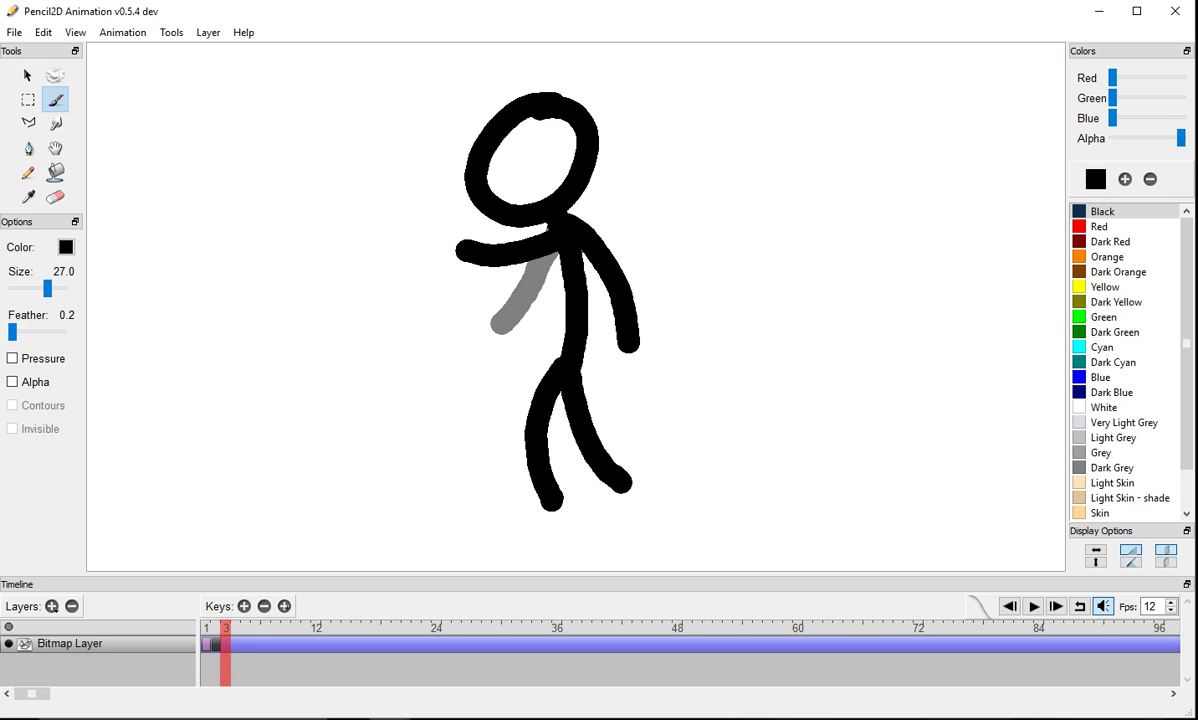
{"action": "mouse_move", "coordinate": [216, 644]}
{"action": "left_mouse_down"}
{"action": "mouse_move", "coordinate": [276, 644]}
{"action": "mouse_move", "coordinate": [226, 644]}
{"action": "left_mouse_up"}
{"action": "left_click", "coordinate": [216, 628]}
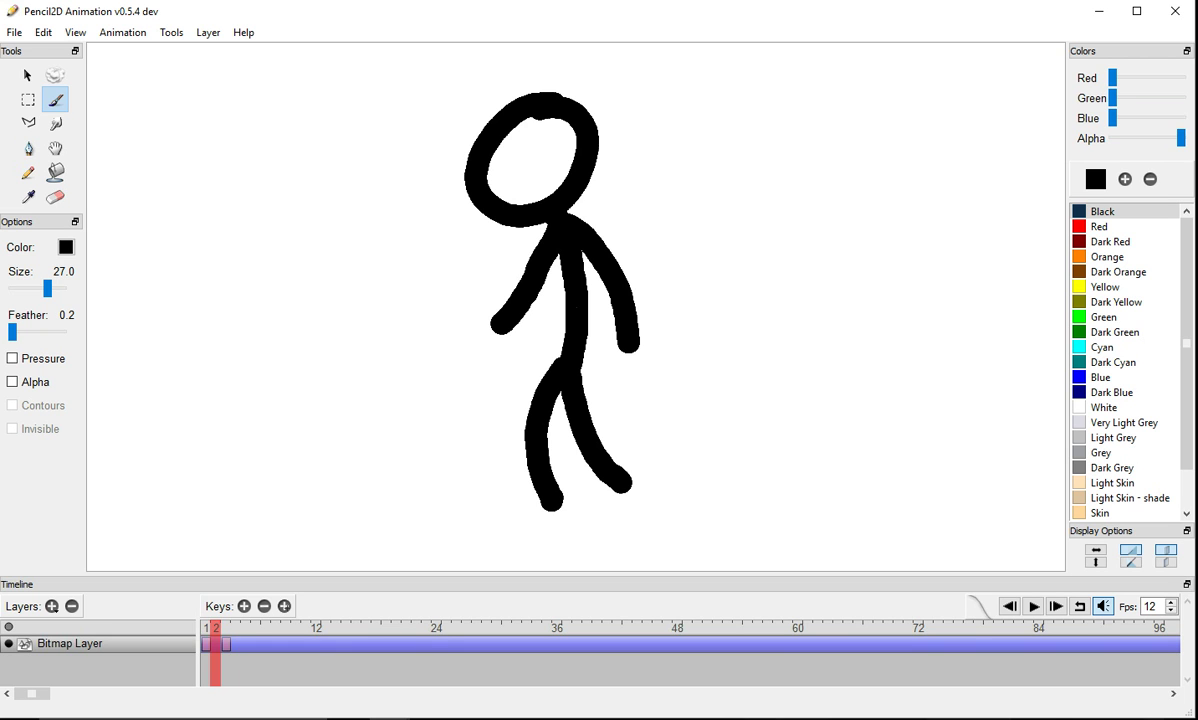
Step: Erase the lowered left arm from the figure on frame 2, undoing the stray erasure
{"action": "key", "text": "e"}
{"action": "mouse_move", "coordinate": [484, 331]}
{"action": "left_mouse_down"}
{"action": "mouse_move", "coordinate": [520, 294]}
{"action": "mouse_move", "coordinate": [543, 239]}
{"action": "mouse_move", "coordinate": [500, 322]}
{"action": "mouse_move", "coordinate": [538, 256]}
{"action": "mouse_move", "coordinate": [552, 262]}
{"action": "left_mouse_up"}
{"action": "key", "text": "b"}
{"action": "key", "text": "v"}
{"action": "key", "text": "e"}
{"action": "key", "text": "o"}
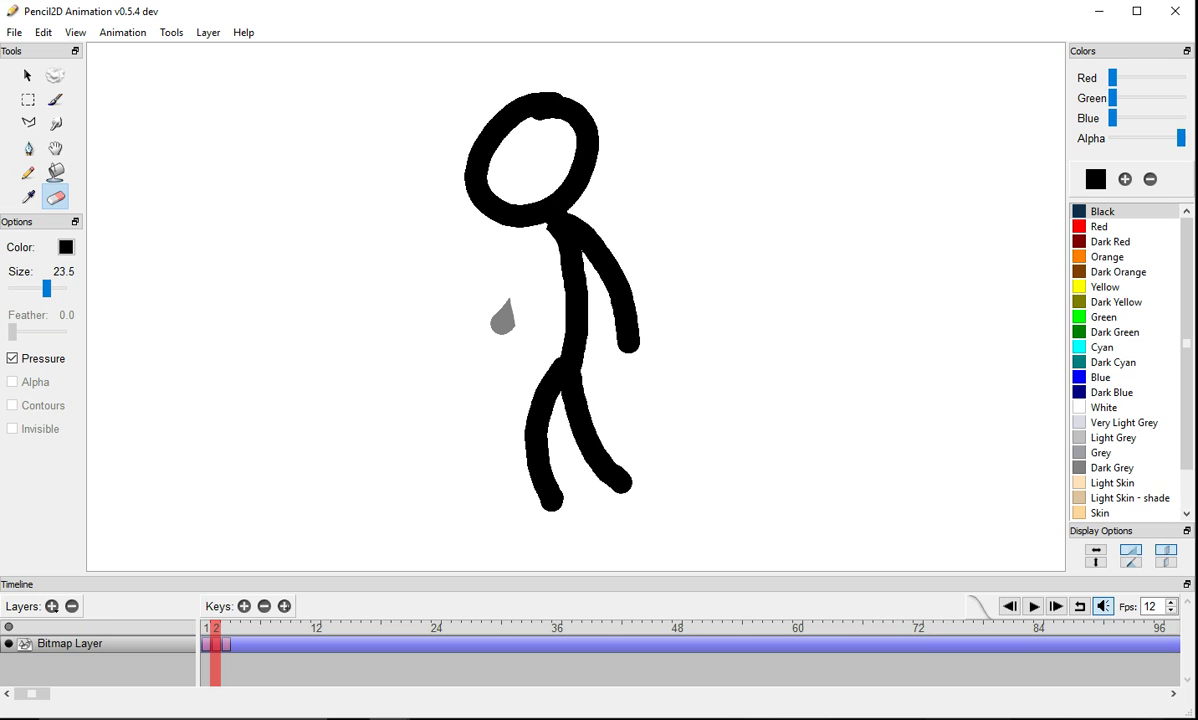
{"action": "key", "text": "ctrl+z"}
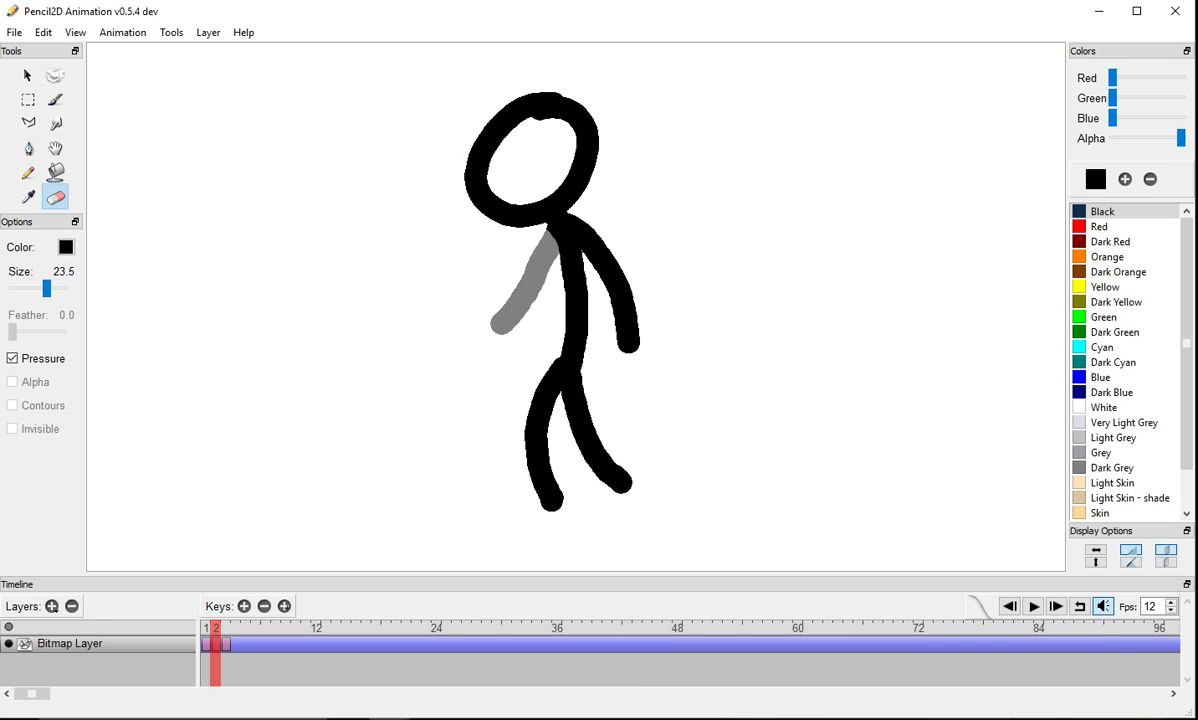
Step: Turn on the next-frame onion skin, paint a left arm between the two ghosted poses on frame 2, and play the animation looped
{"action": "key", "text": "b"}
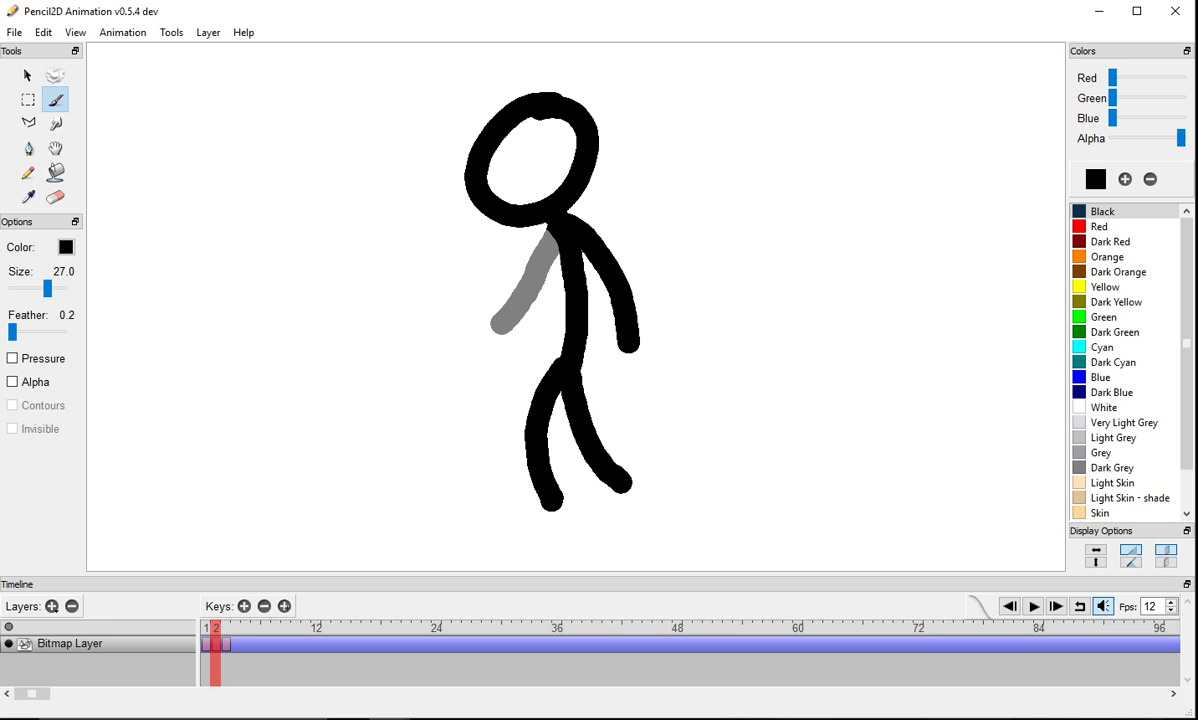
{"action": "left_click", "coordinate": [1166, 562]}
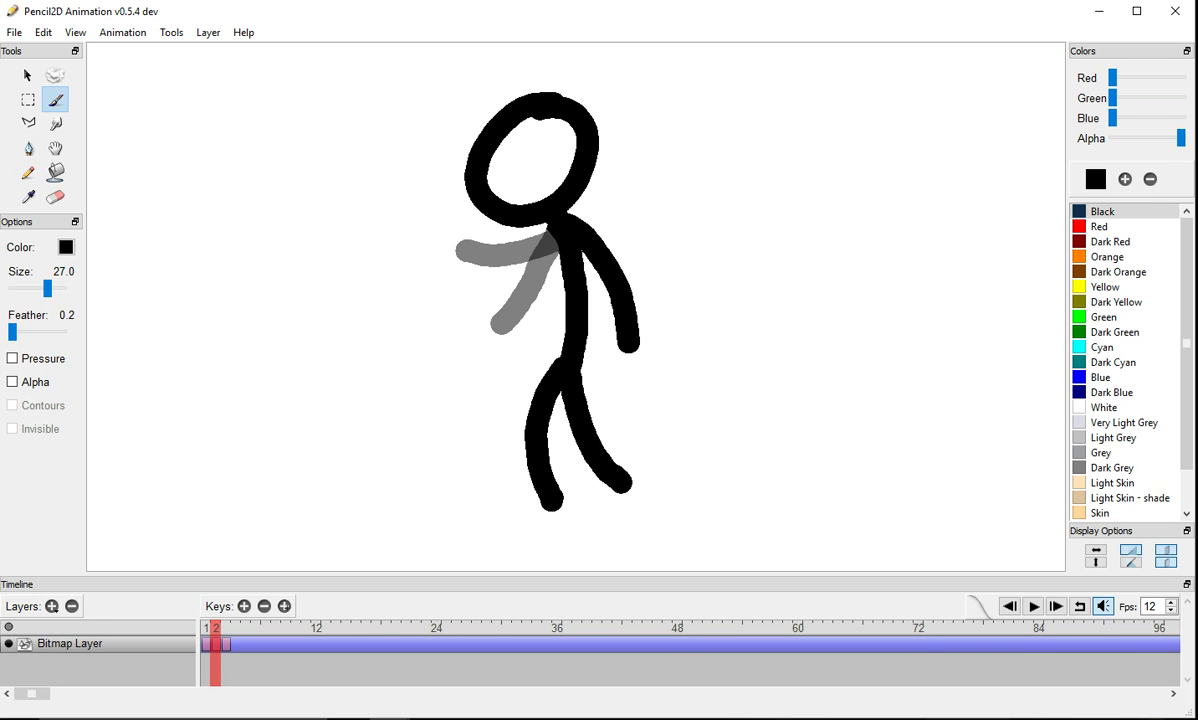
{"action": "left_click_drag", "start_coordinate": [550, 243], "coordinate": [469, 285]}
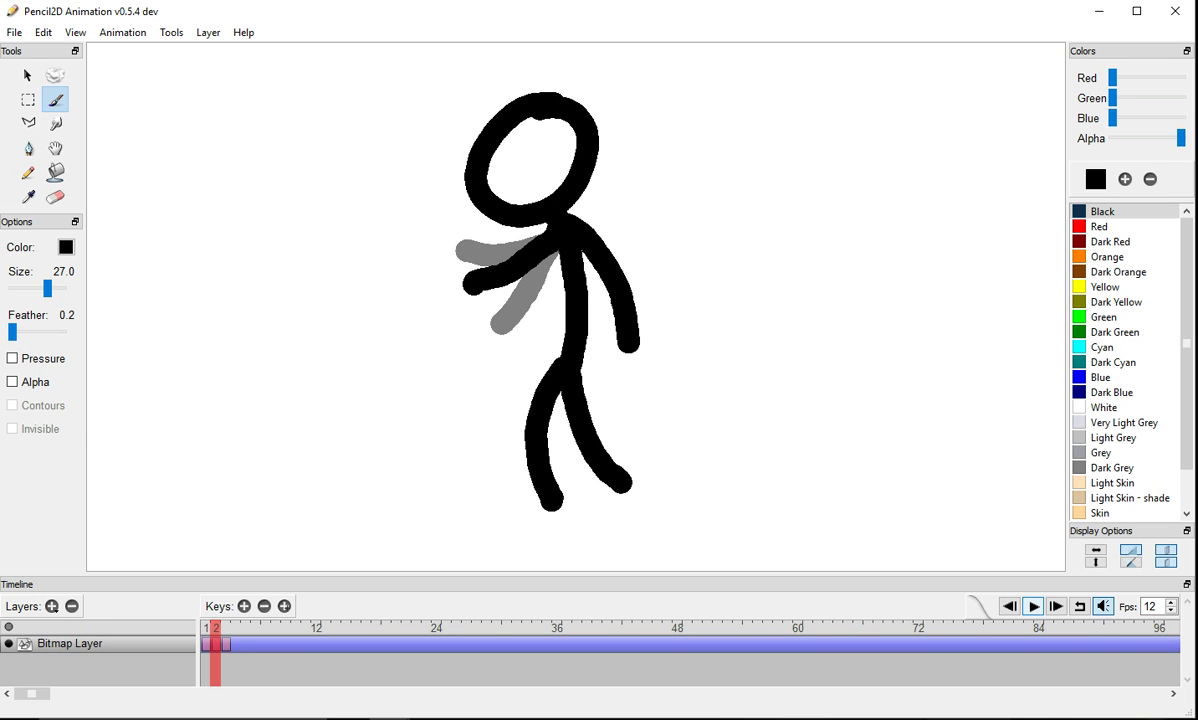
{"action": "left_click", "coordinate": [1033, 606]}
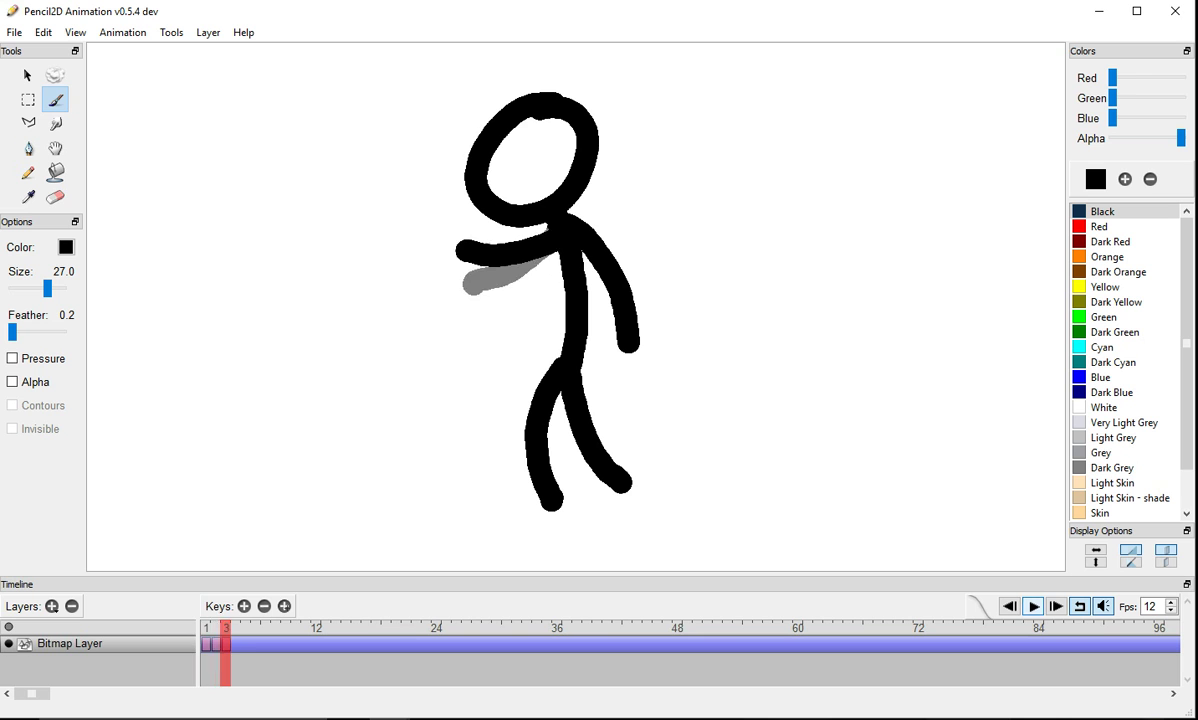